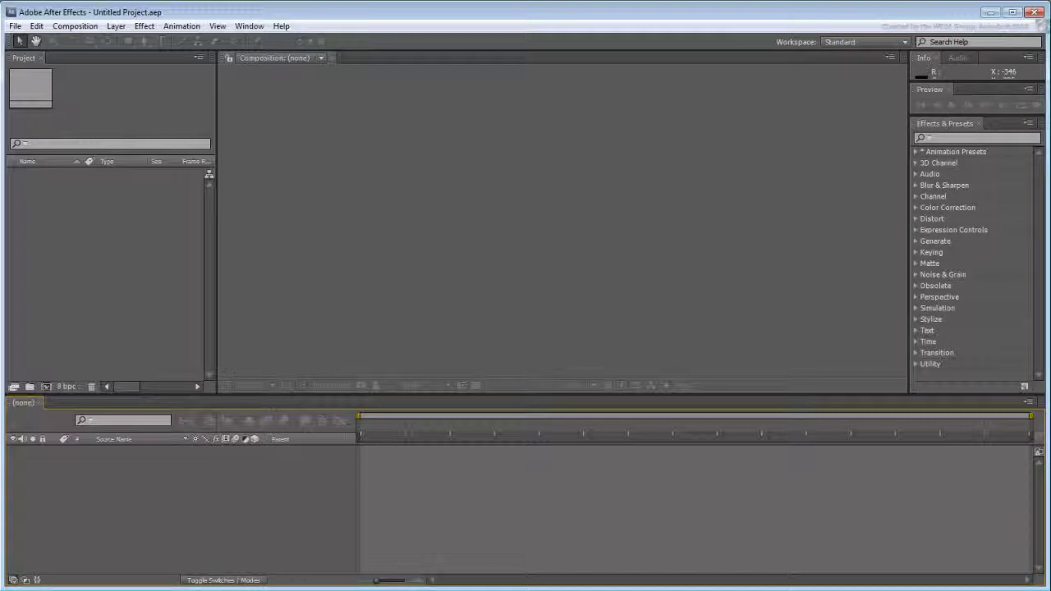
- Import propeller.png from the _Assets folder and create a new composition from it
left_click(16, 27)
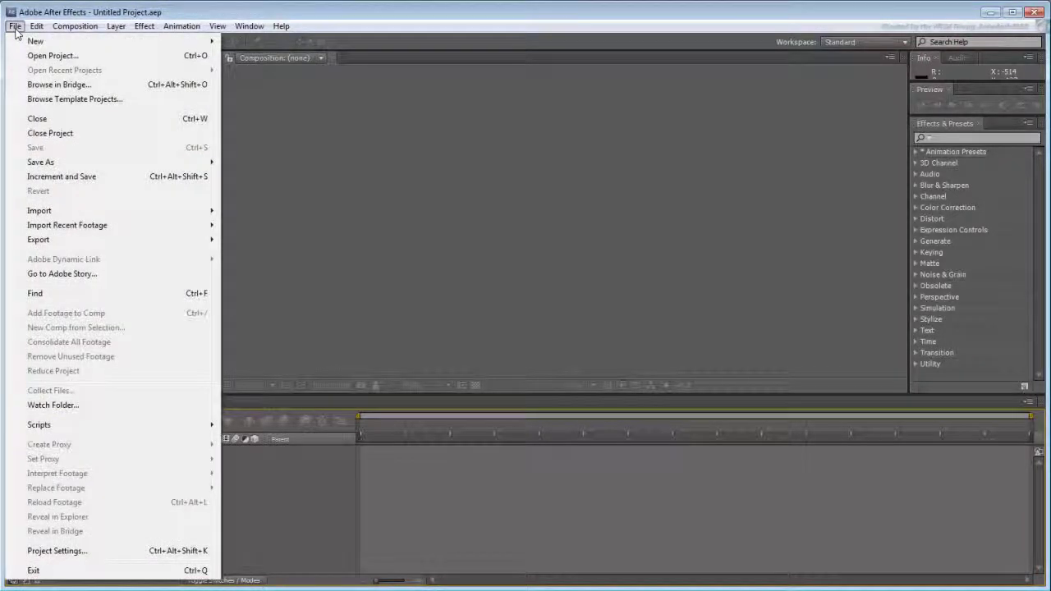
mouse_move(59, 211)
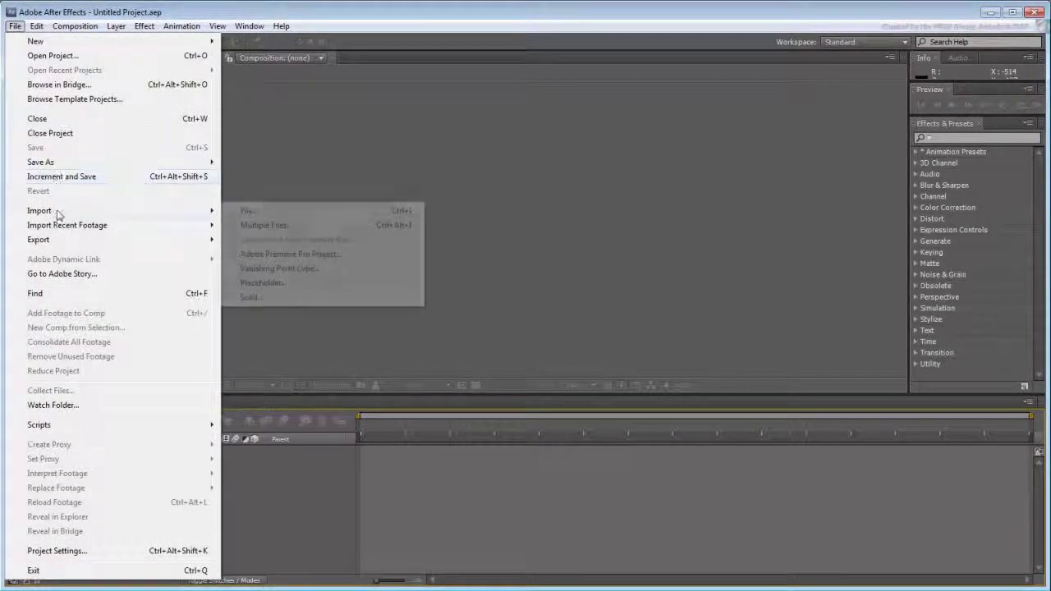
left_click(325, 212)
left_click_drag(363, 105, 364, 199)
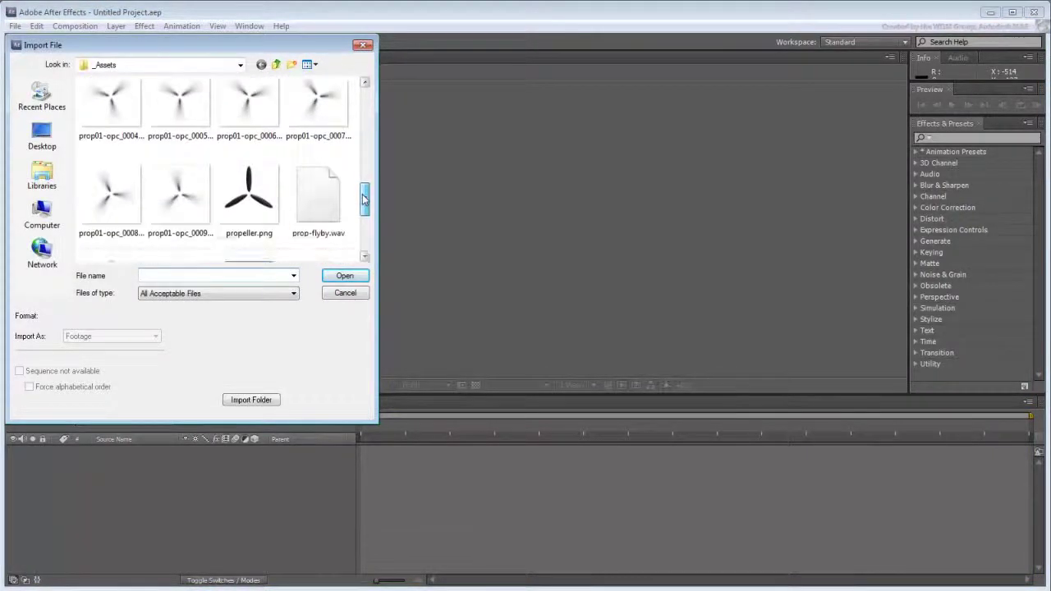
left_click(249, 195)
left_click(345, 276)
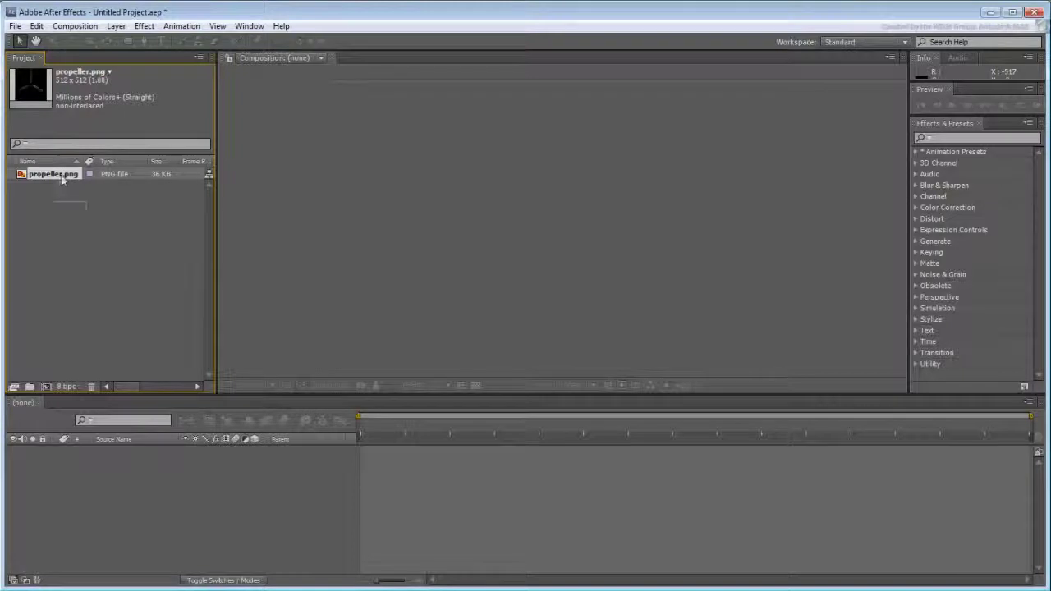
left_click_drag(61, 179, 89, 477)
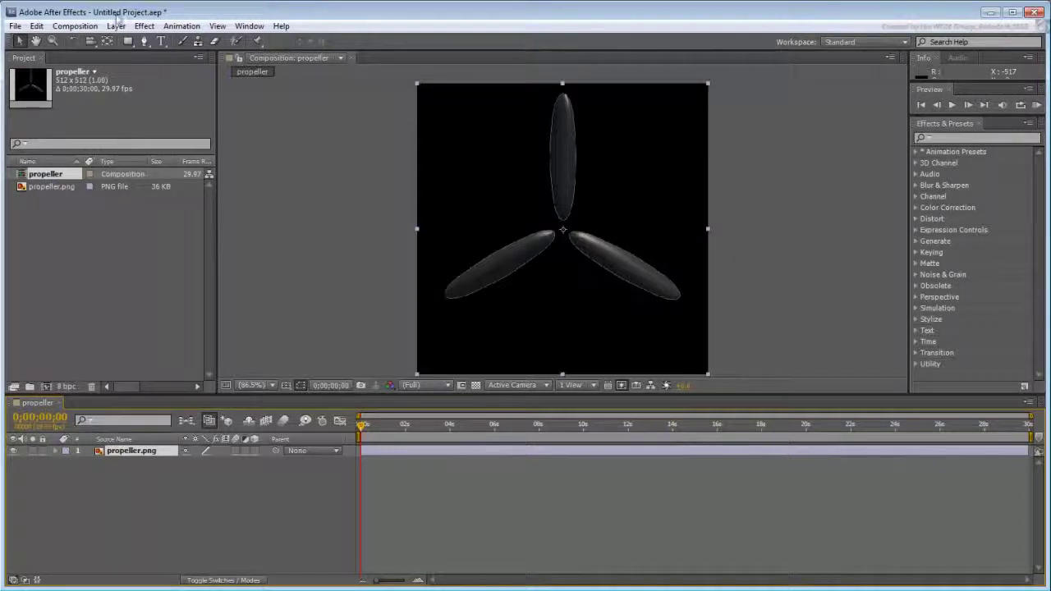
- Set the propeller composition's duration to 0;00;02;00 and its background color to white
left_click(76, 27)
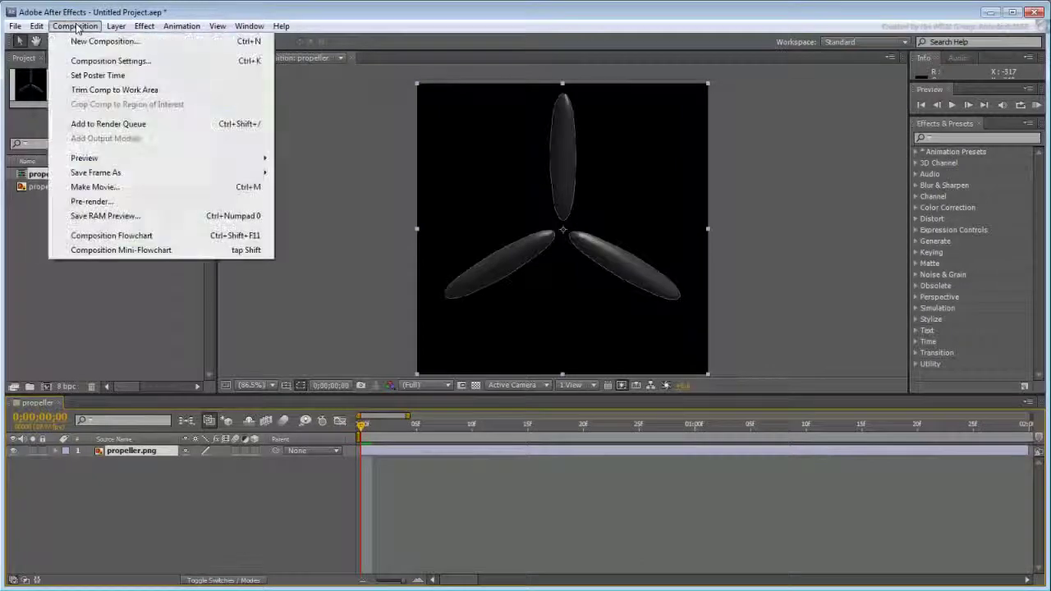
left_click(105, 61)
left_click(465, 368)
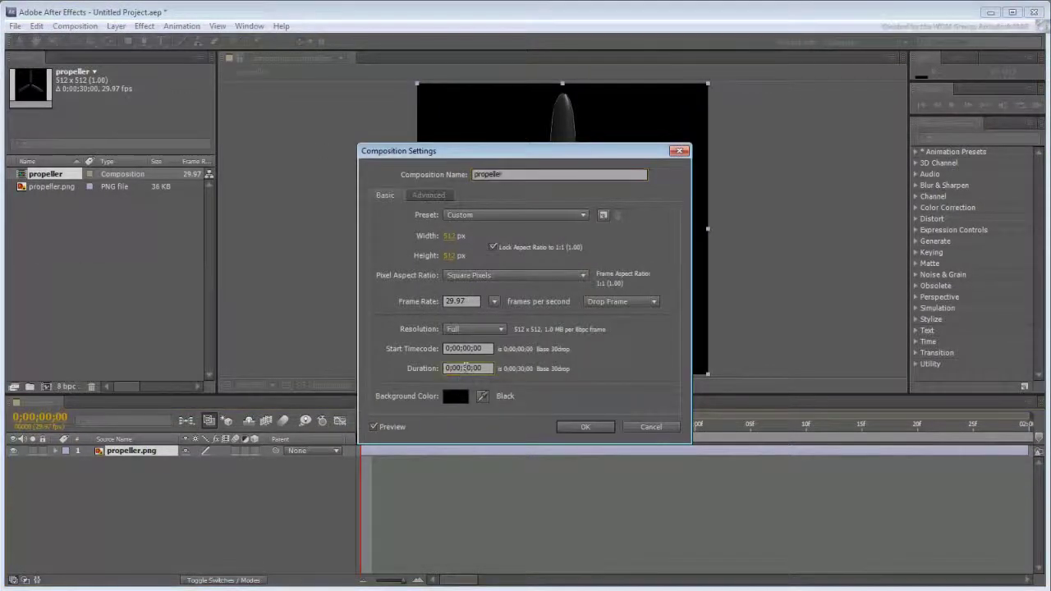
type("02")
left_click(456, 396)
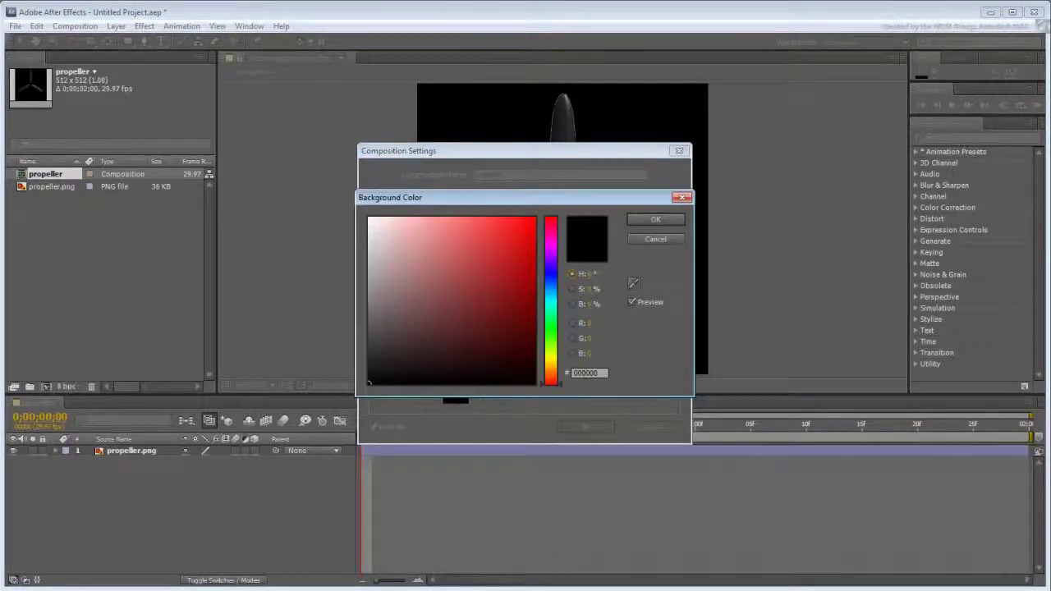
left_click(369, 218)
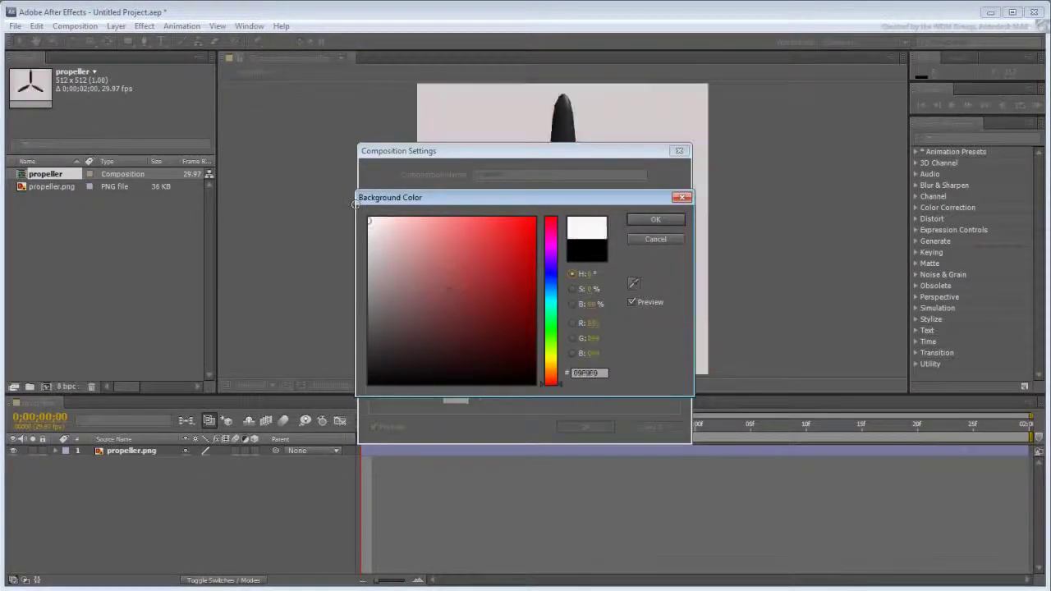
left_click(655, 219)
left_click(579, 426)
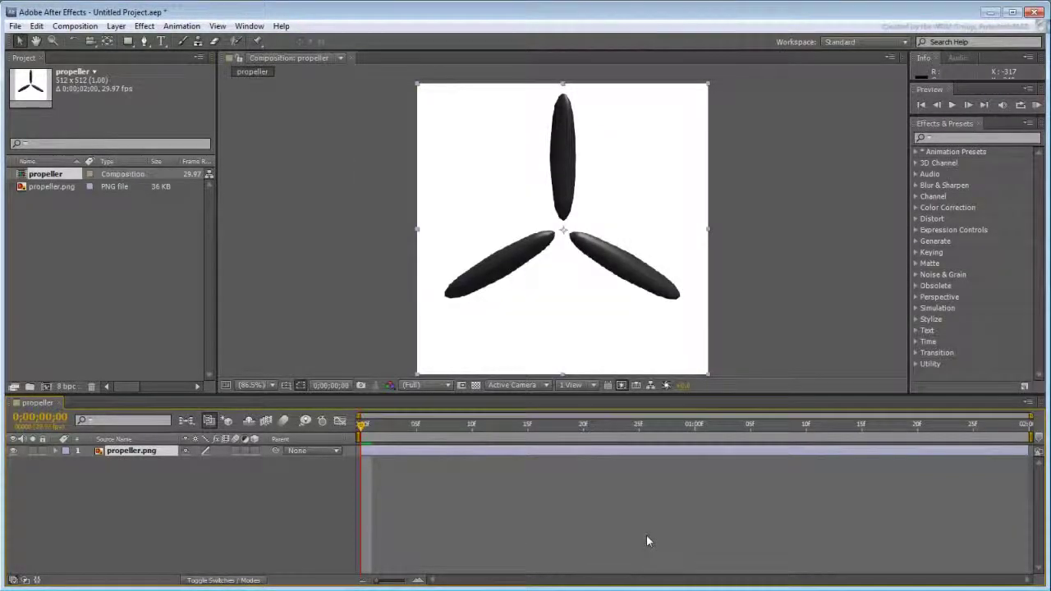
- Keyframe the propeller layer's rotation from 0 at the first frame to 1 revolution at 0;00;01;29, and preview the spin
left_click(55, 451)
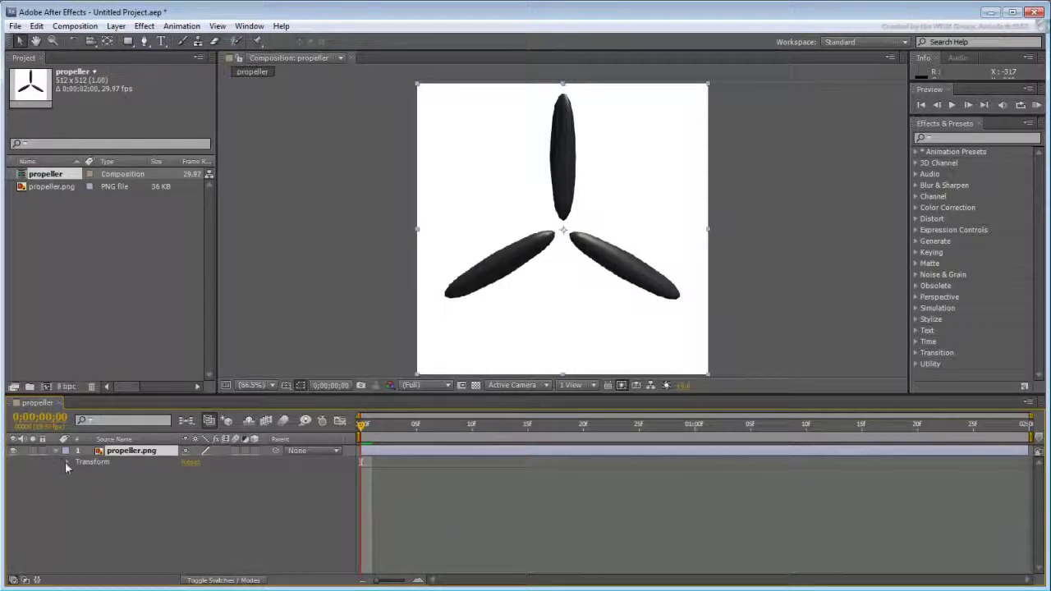
left_click(66, 462)
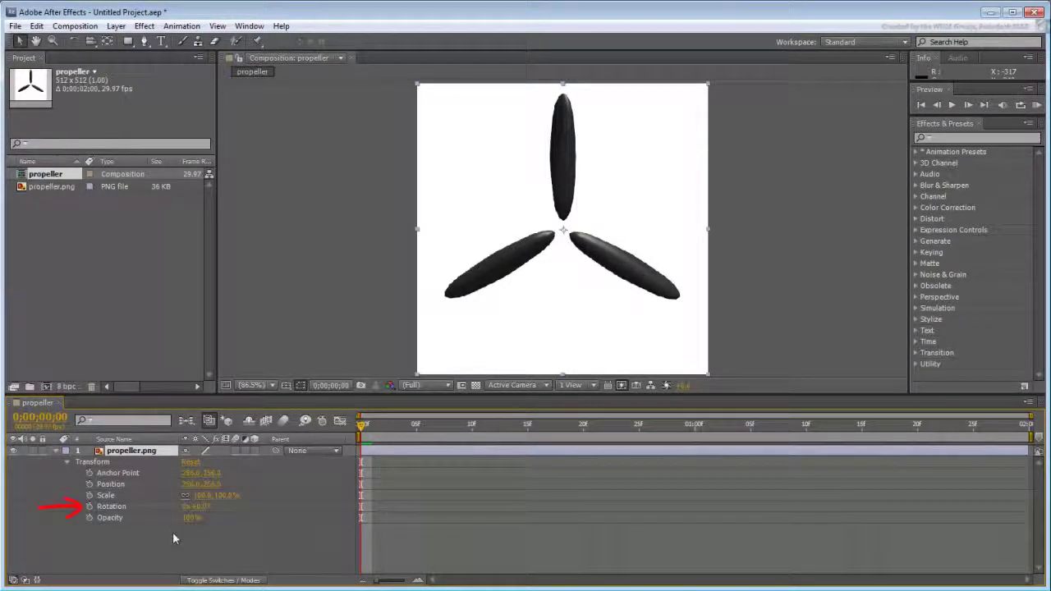
left_click(90, 507)
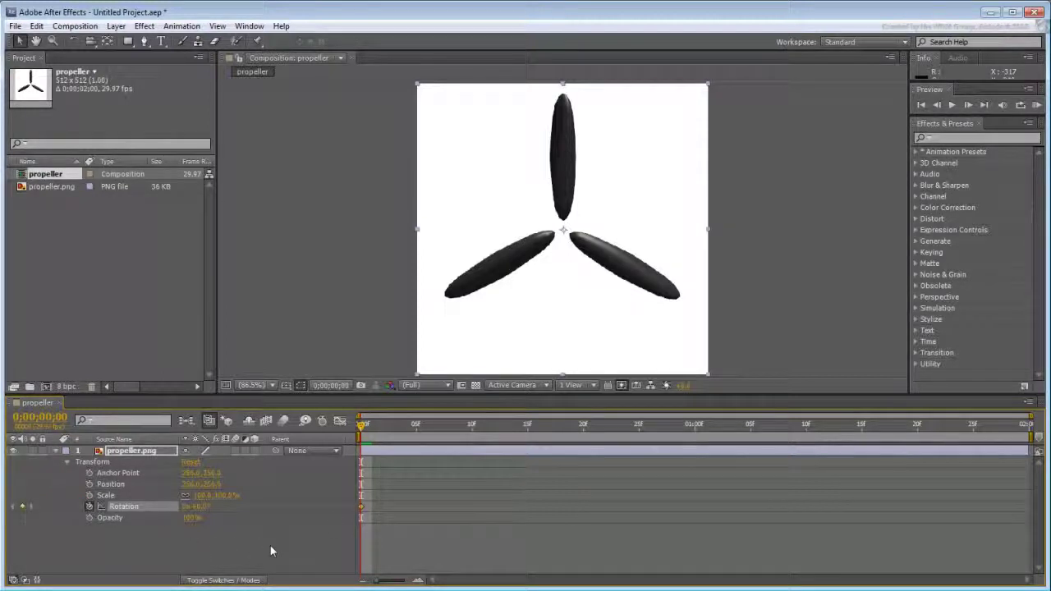
left_click_drag(365, 428, 1021, 428)
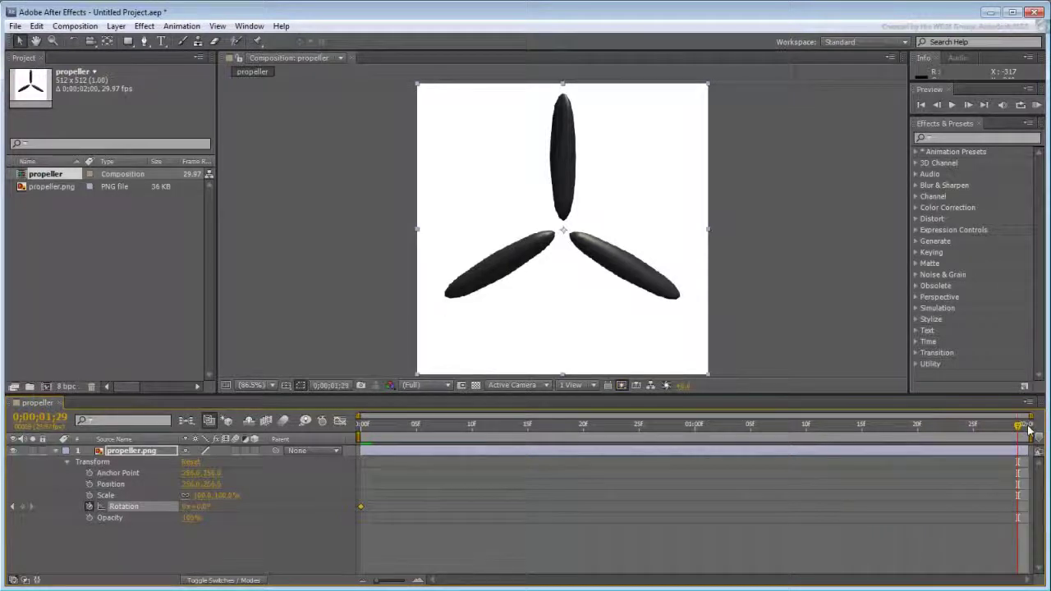
left_click(183, 509)
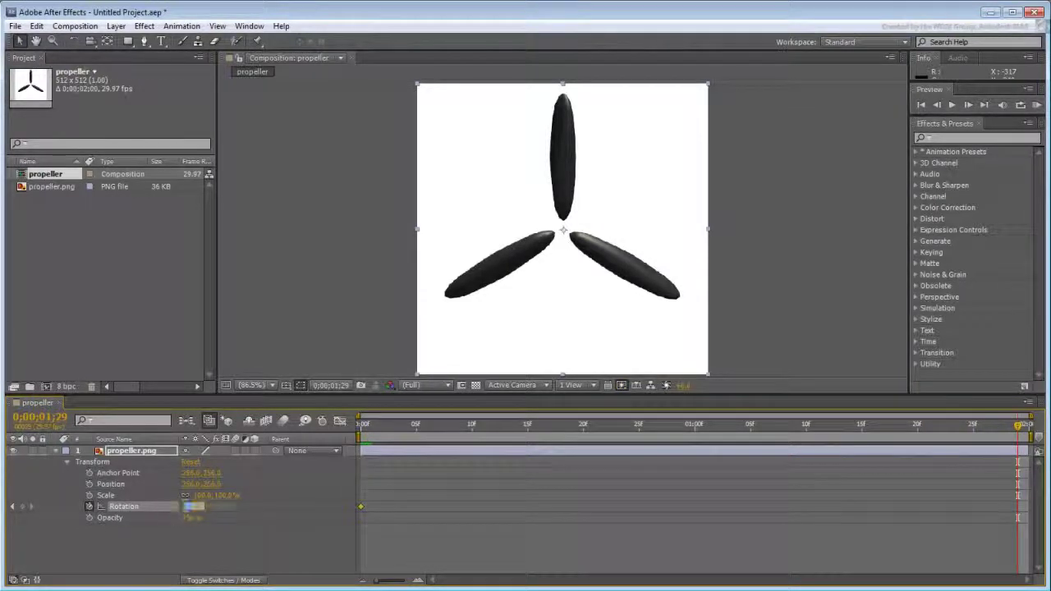
type("1")
key("Return")
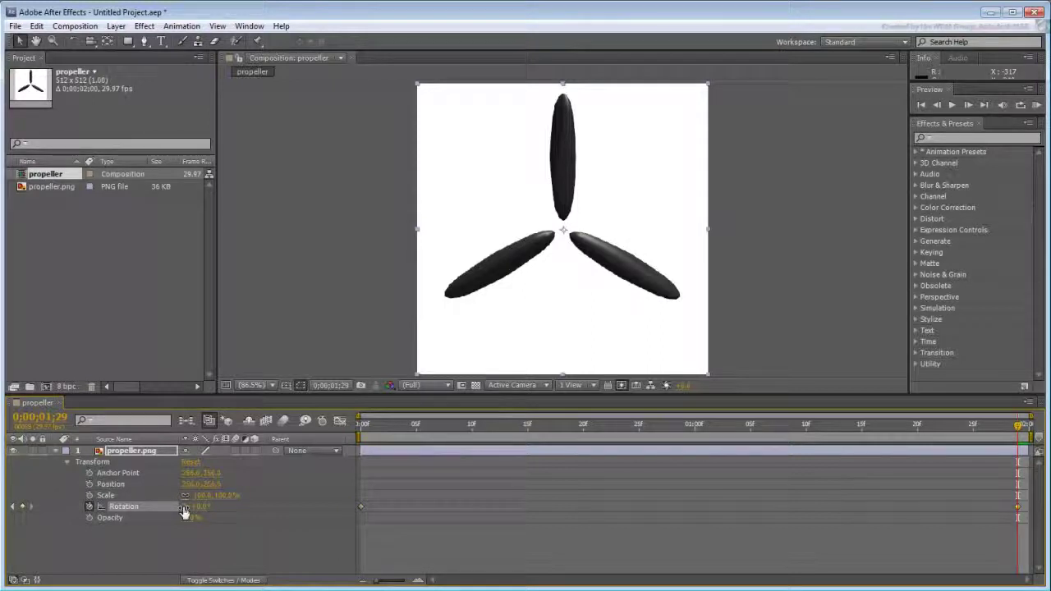
key("space")
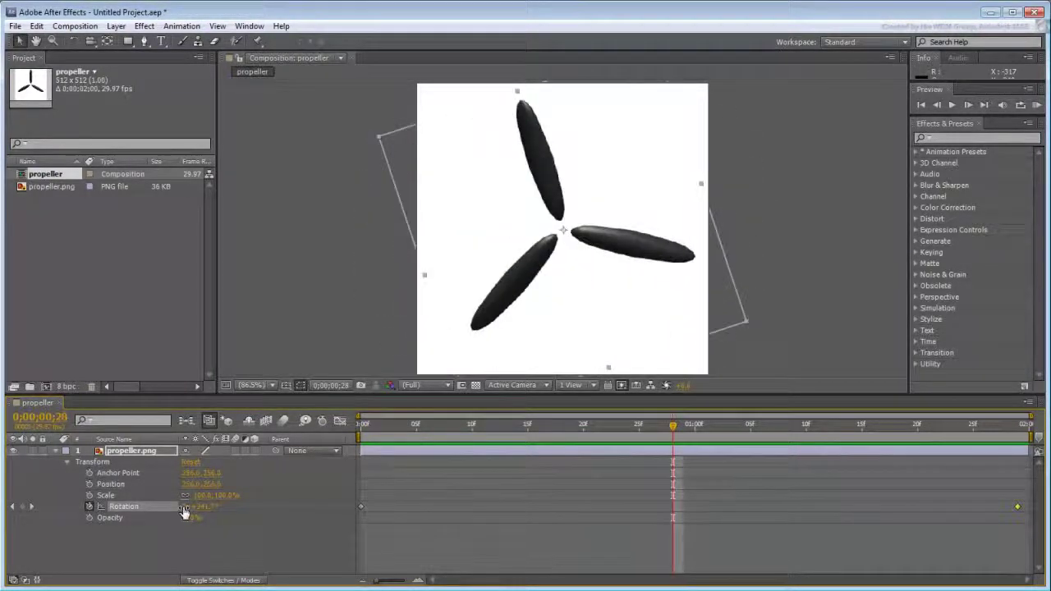
left_click_drag(674, 428, 314, 435)
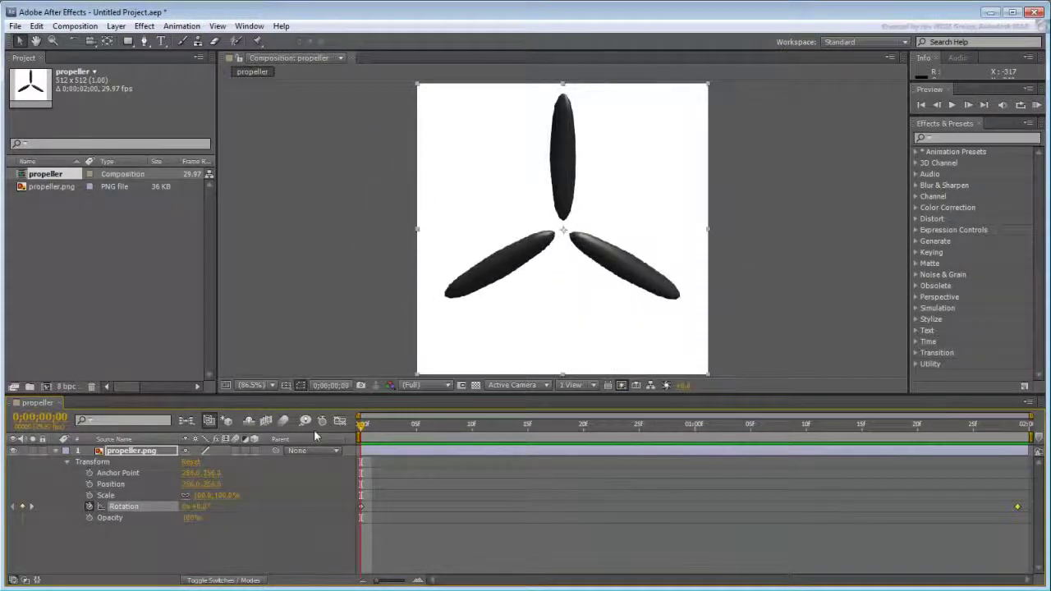
- Enable motion blur for the propeller layer and the composition, and preview the blurred rotation
left_click(235, 450)
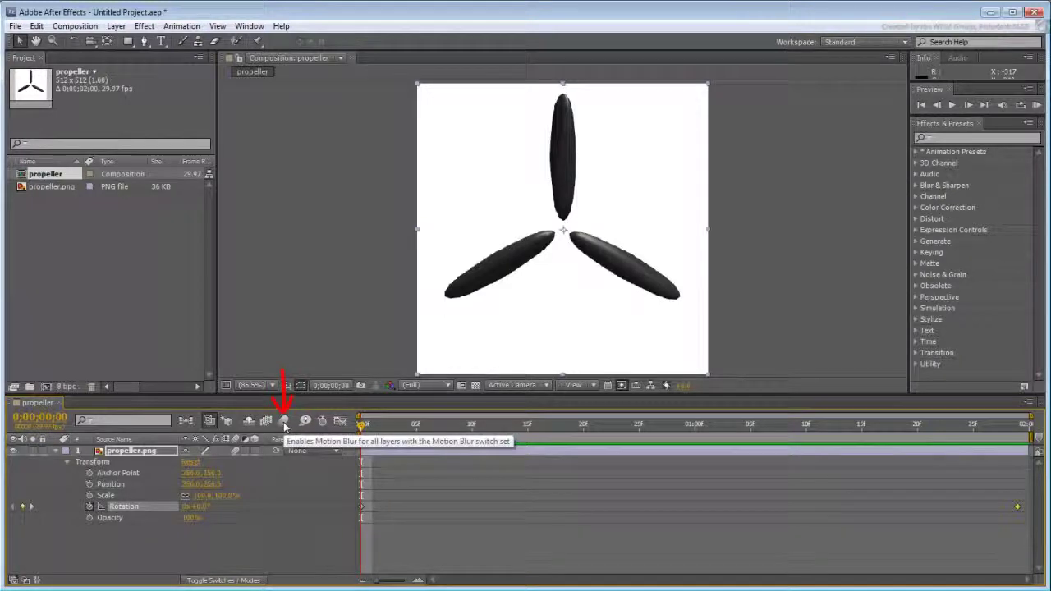
left_click(285, 422)
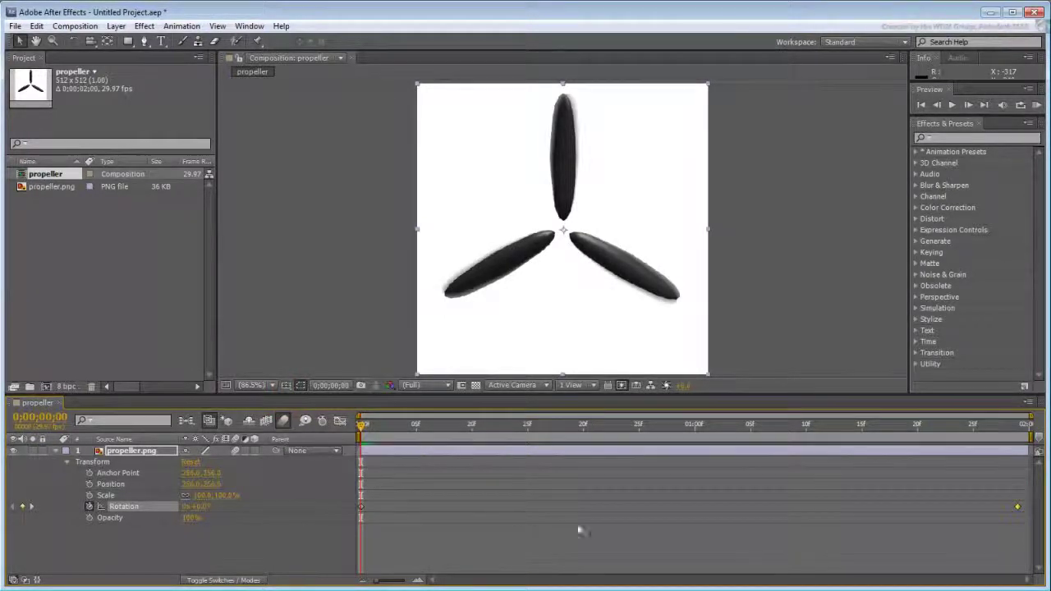
key("space")
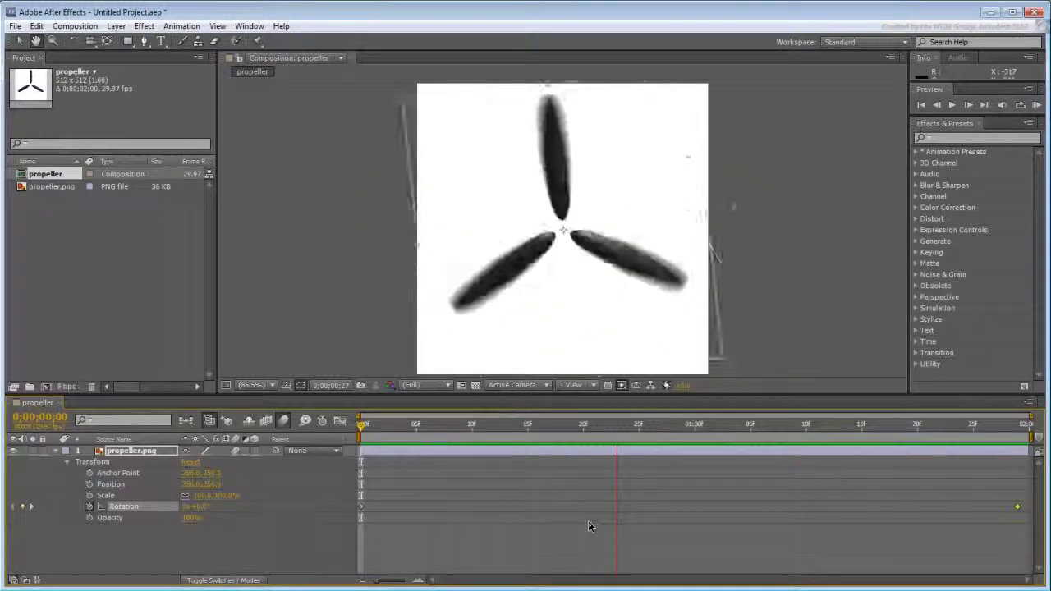
key("space")
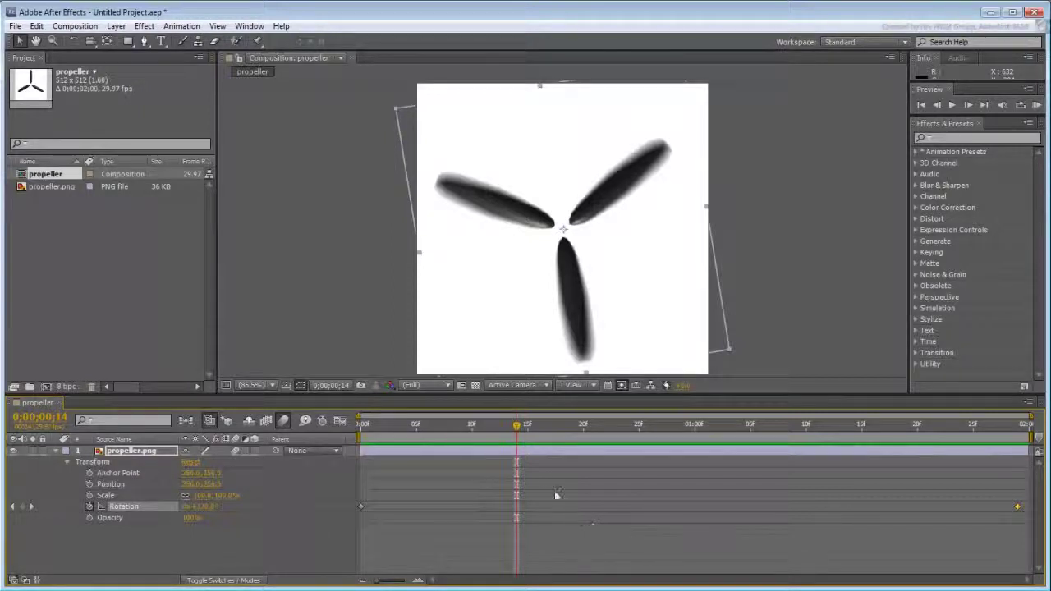
- Set the rotation keyframe at 0;00;01;29 to 10 revolutions and preview the faster spin
left_click_drag(516, 428, 1026, 428)
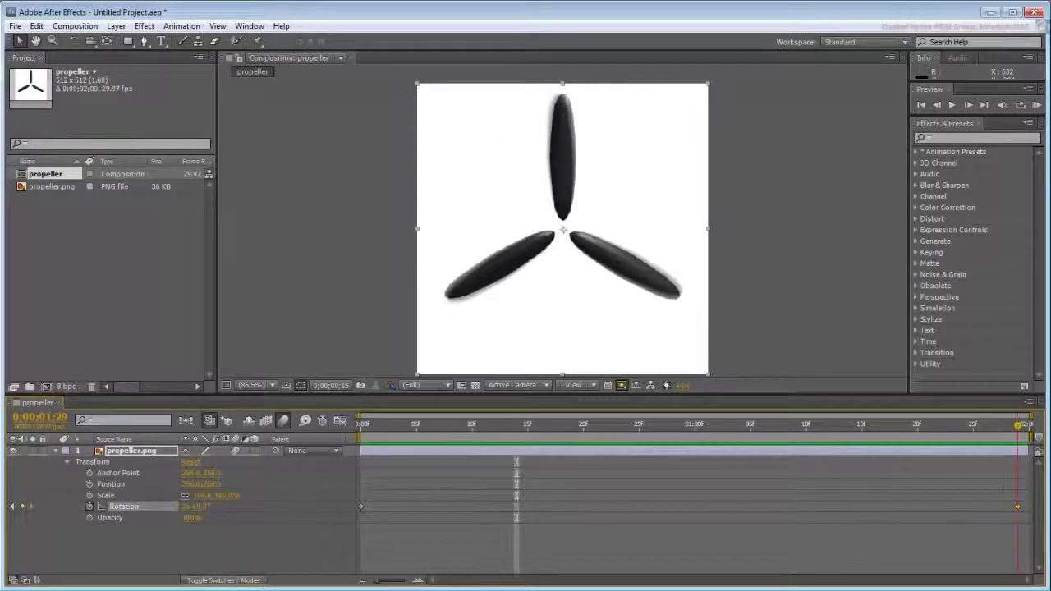
left_click(187, 507)
type("10")
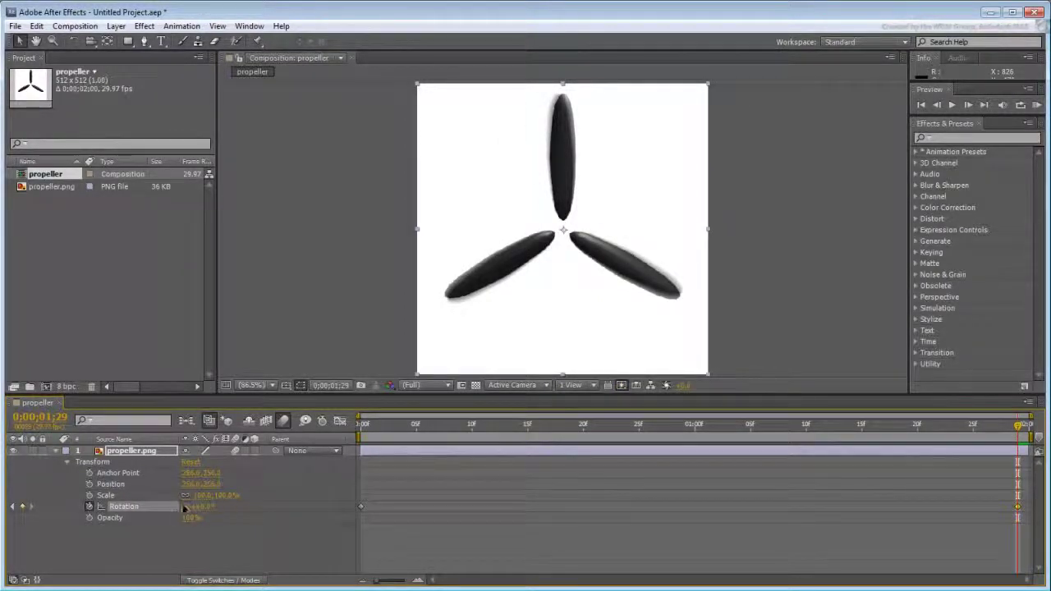
key("Return")
key("space")
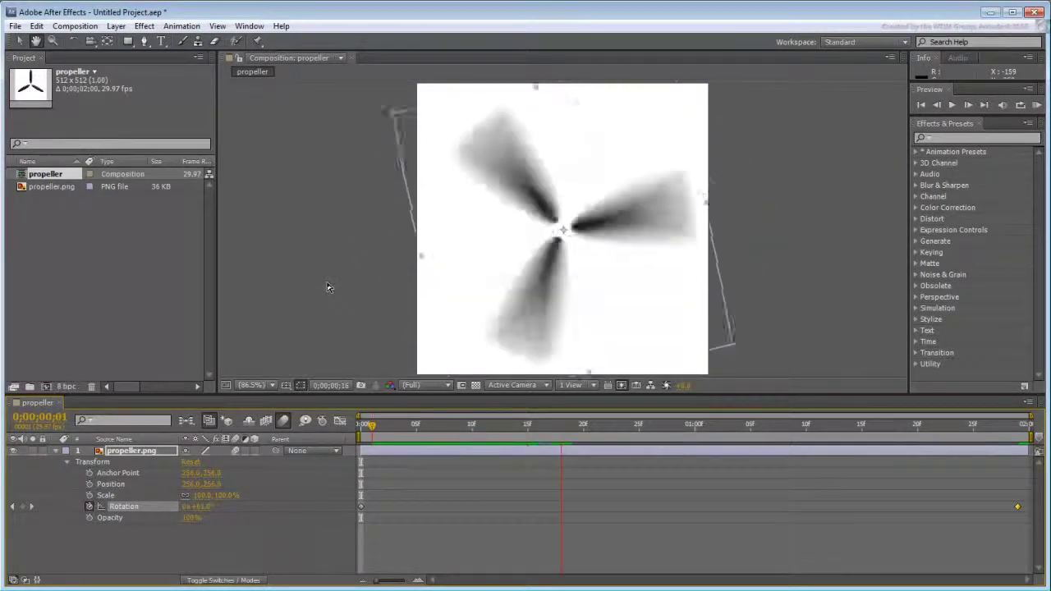
key("space")
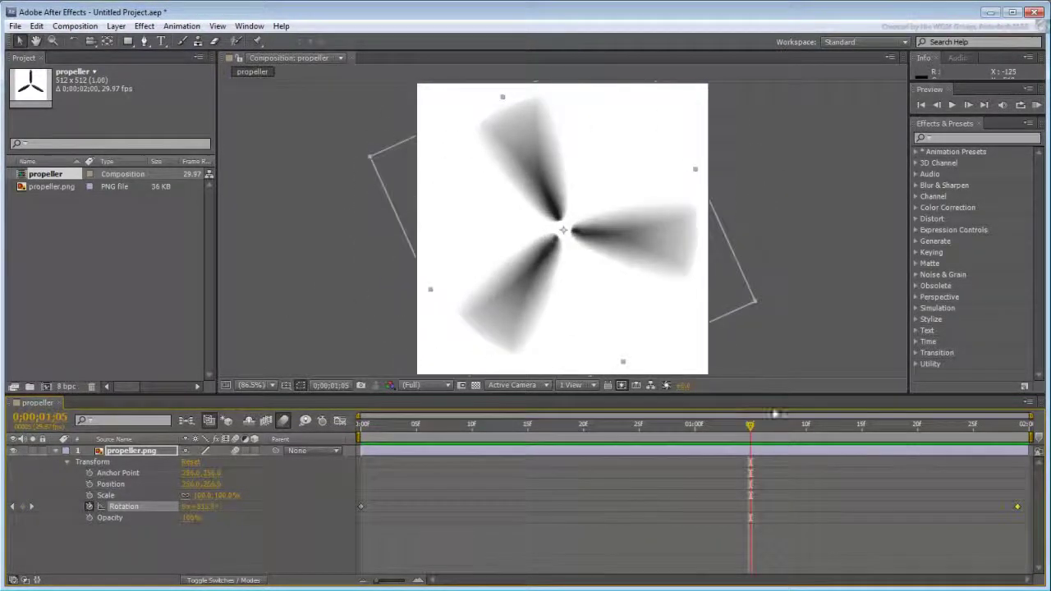
- Set the rotation keyframe at 0;00;01;29 to 21 revolutions and preview the animation
left_click_drag(754, 427, 1031, 436)
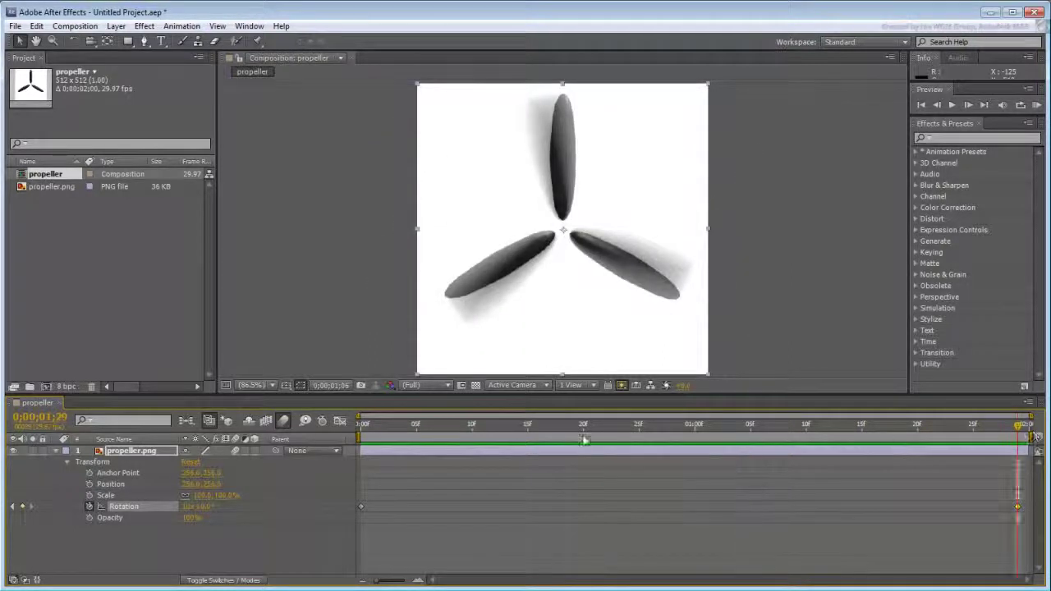
left_click(186, 507)
type("21")
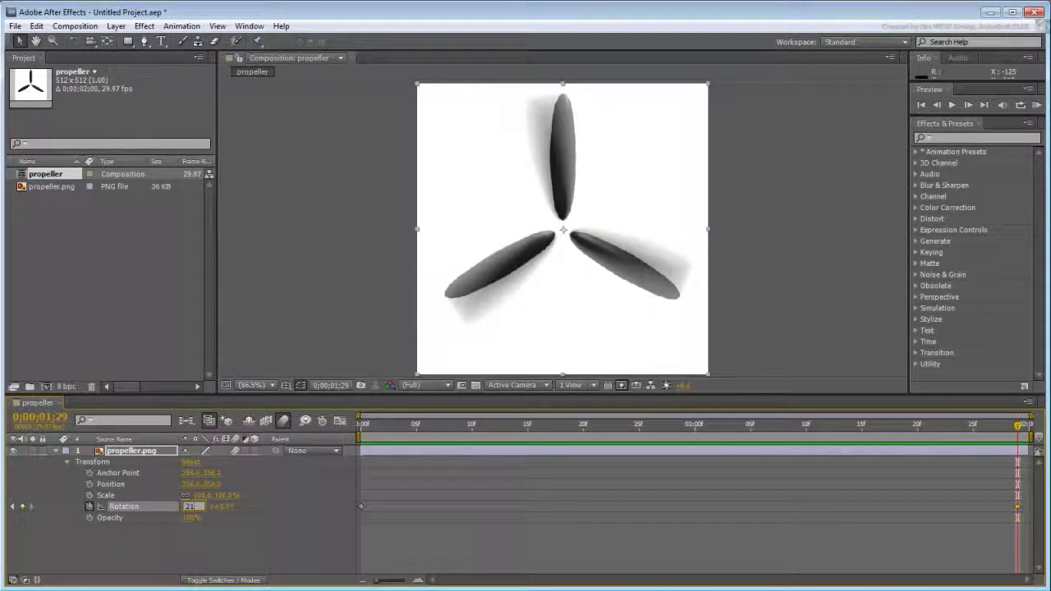
key("Return")
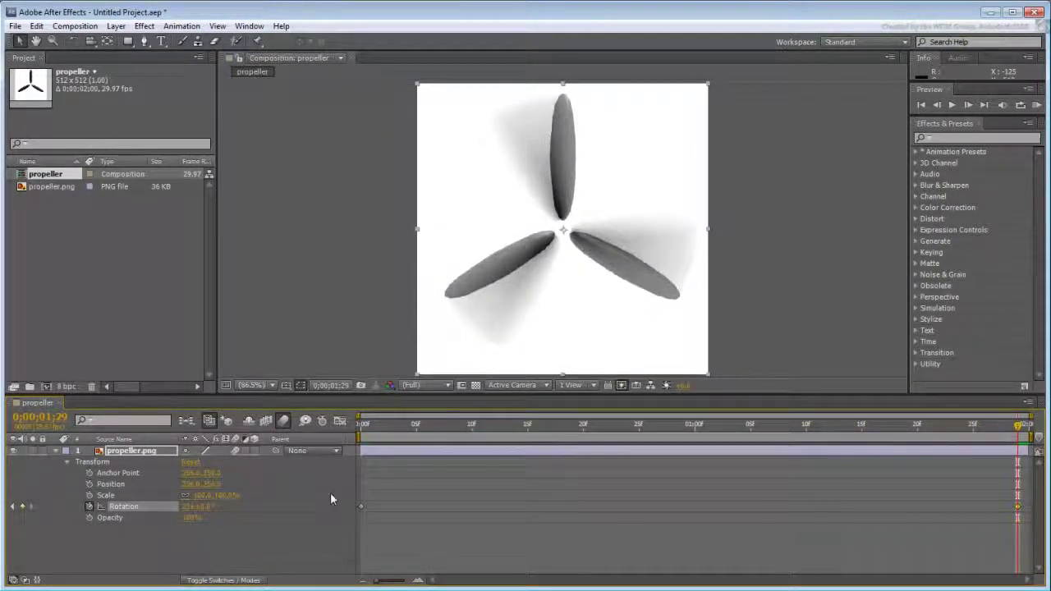
key("space")
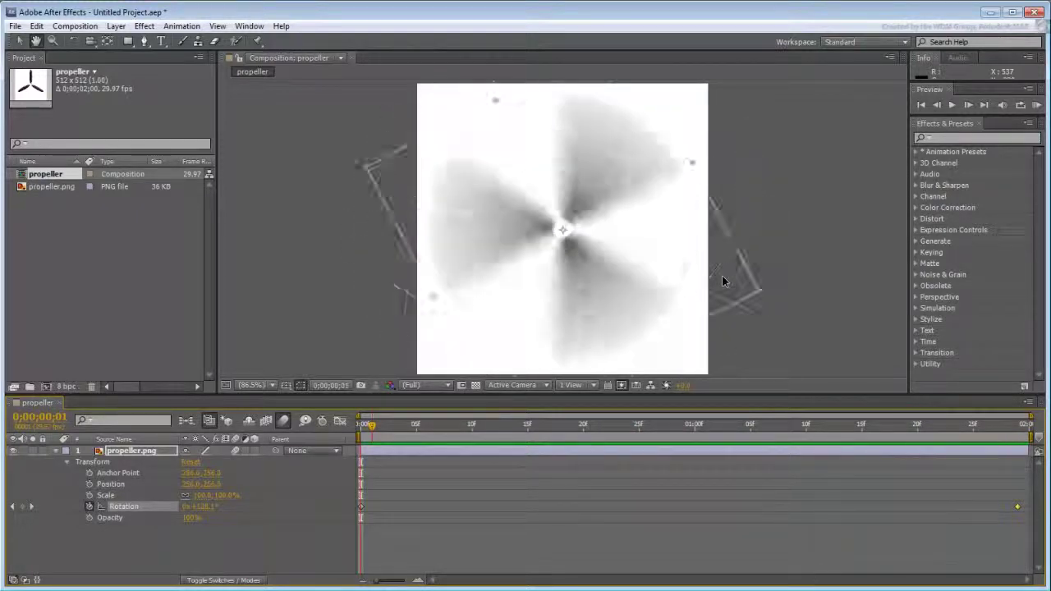
key("space")
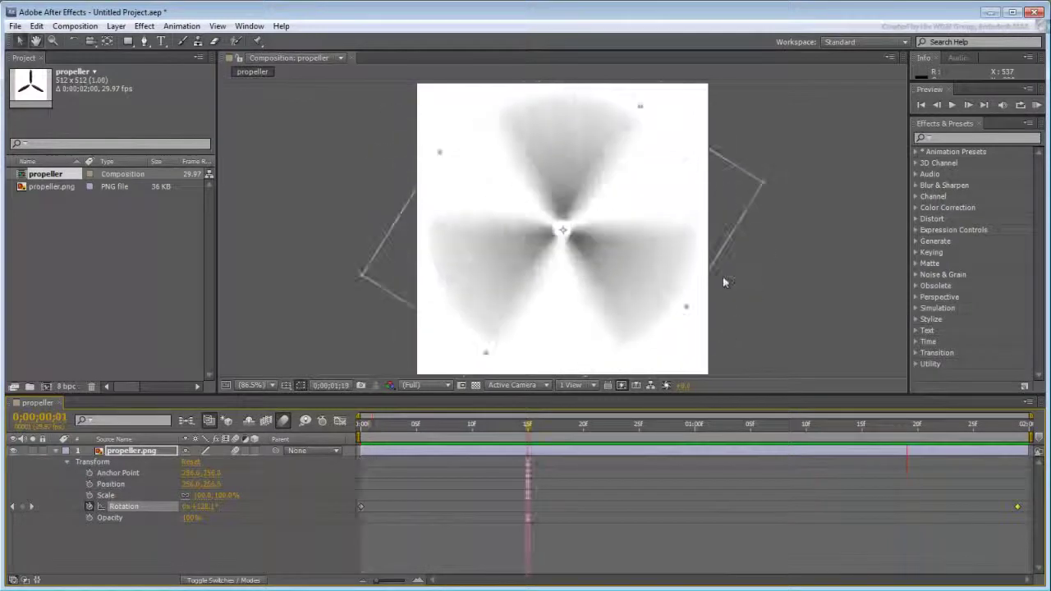
- Reduce the motion blur shutter angle in the composition's advanced settings, keeping the propeller in view while adjusting it
left_click(73, 26)
left_click(85, 64)
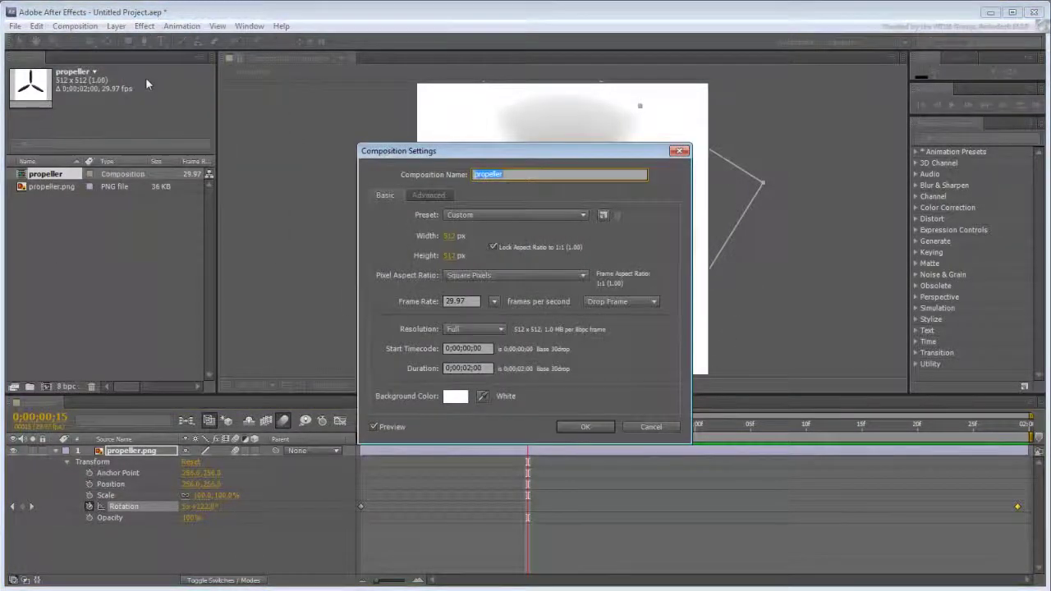
left_click(429, 199)
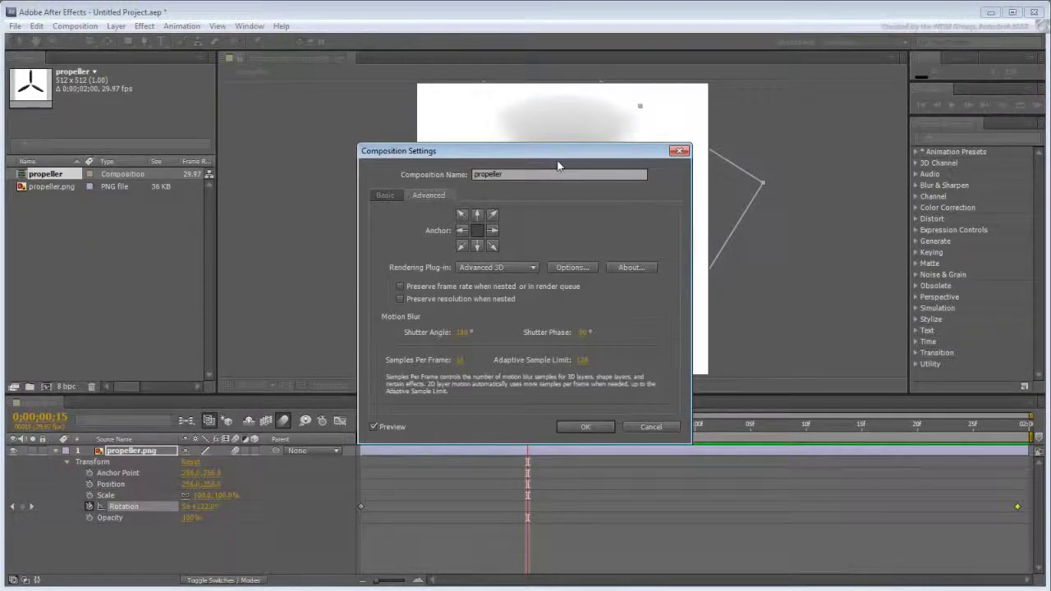
left_click_drag(554, 153, 269, 120)
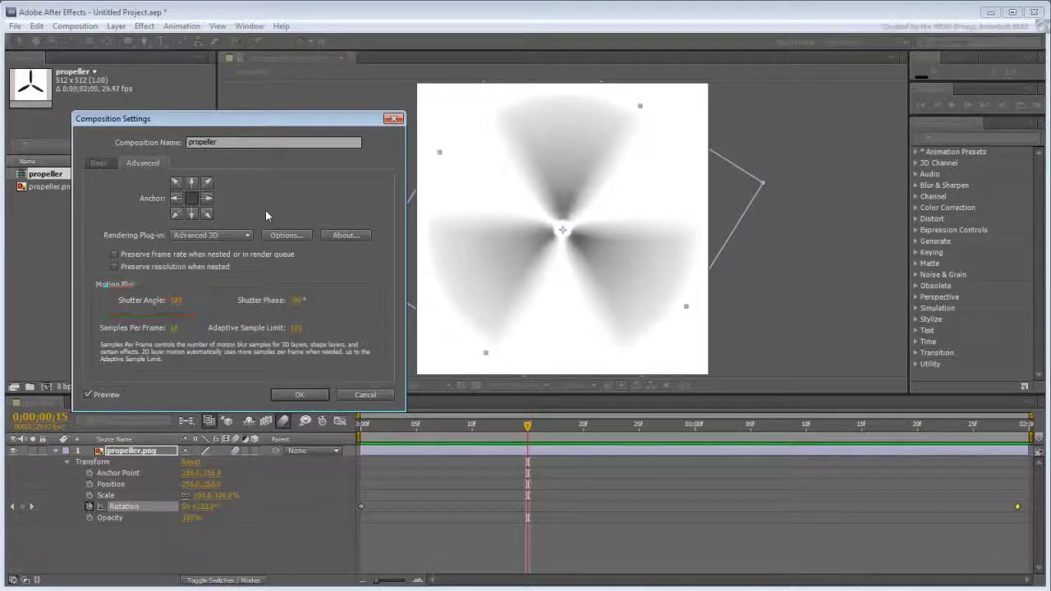
left_click(176, 300)
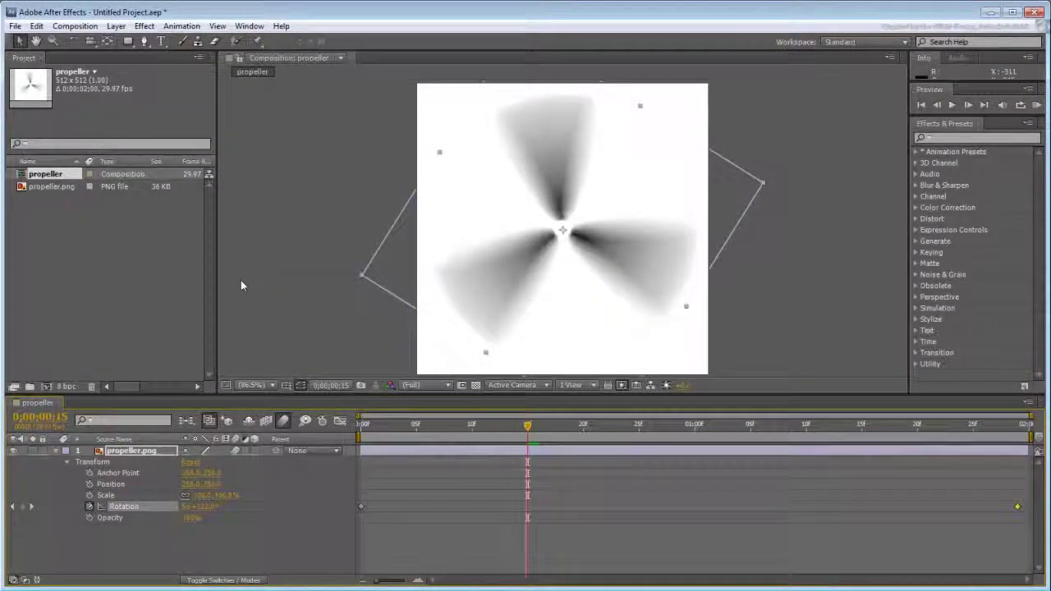
- Set the propeller composition's motion blur shutter phase to -60° in its advanced settings
left_click(75, 26)
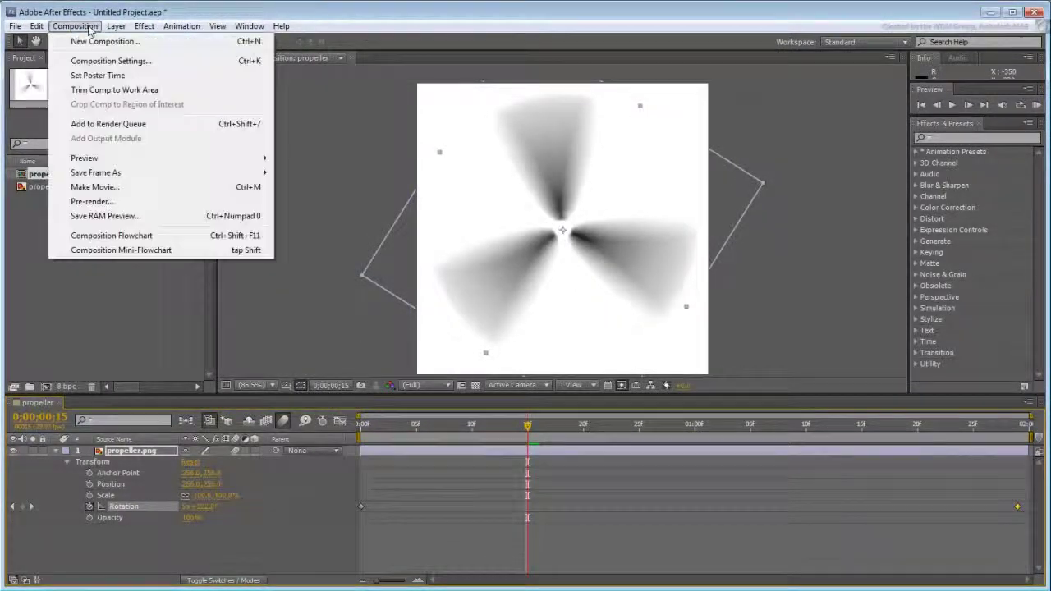
left_click(115, 62)
left_click(159, 161)
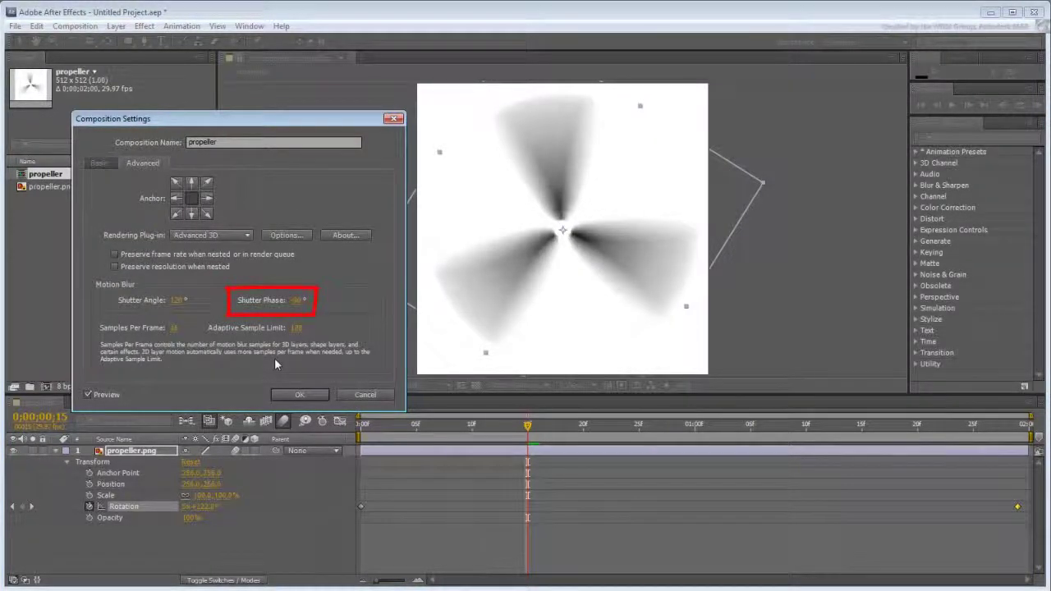
left_click(298, 302)
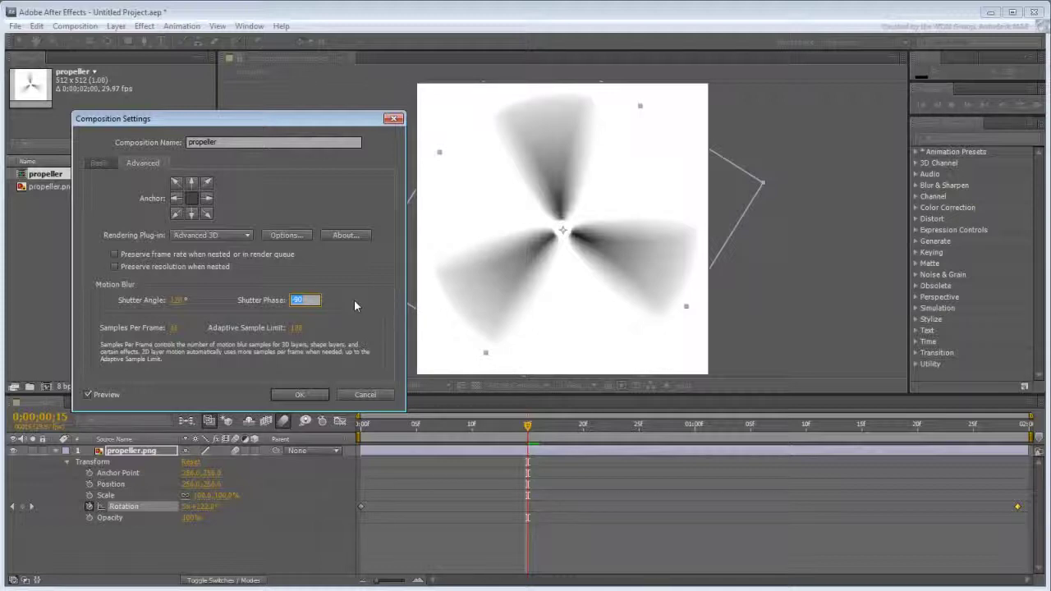
type("-60")
left_click(380, 309)
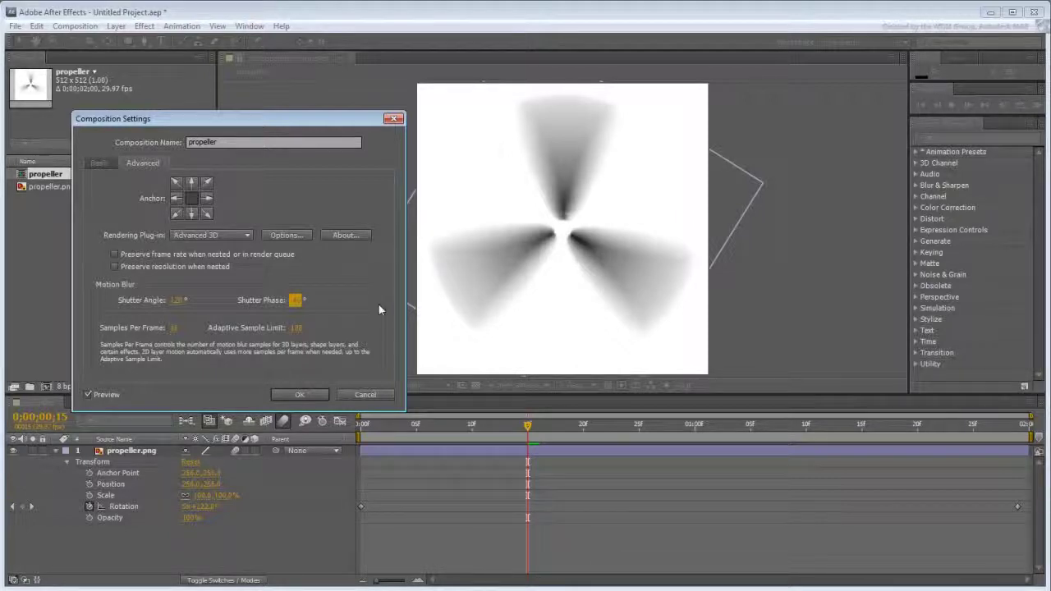
left_click(298, 394)
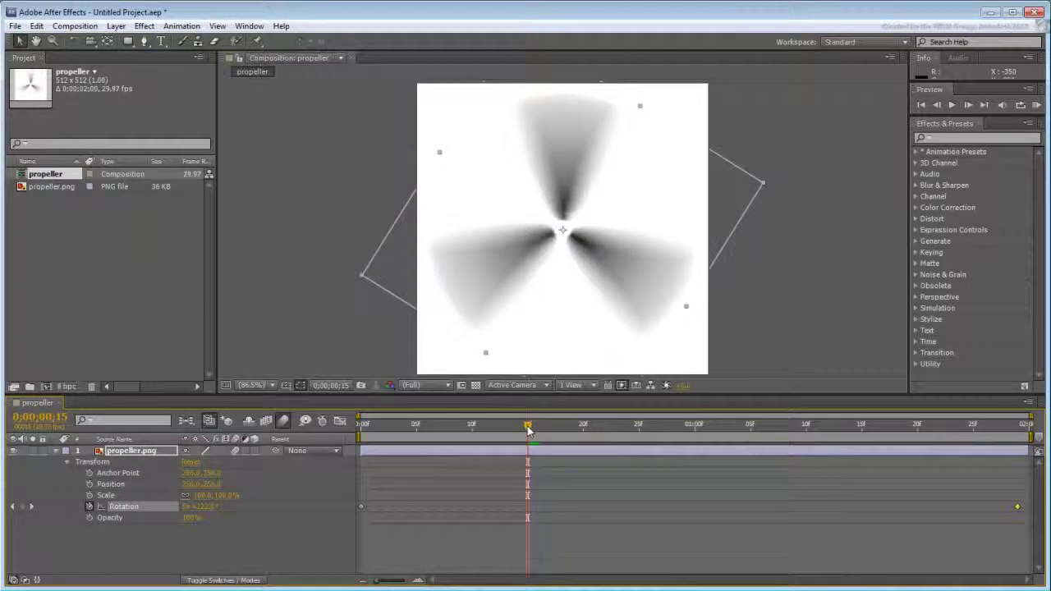
- Compare blade positions at 0;00;00;16 and 0;00;01;00, trim the work area to that span, and preview the loop
left_click_drag(528, 429, 539, 430)
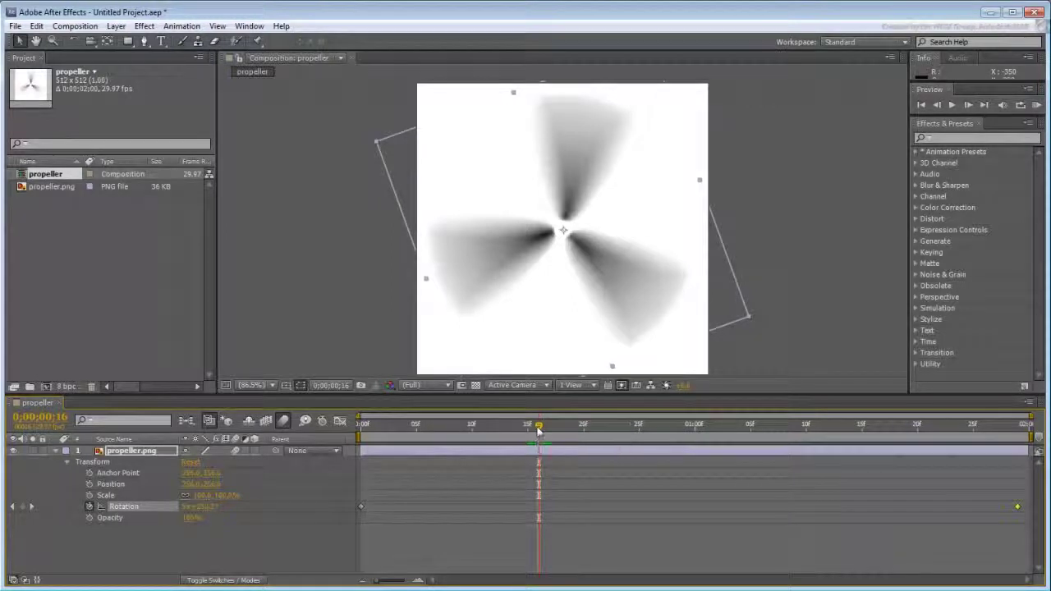
left_click_drag(539, 430, 696, 433)
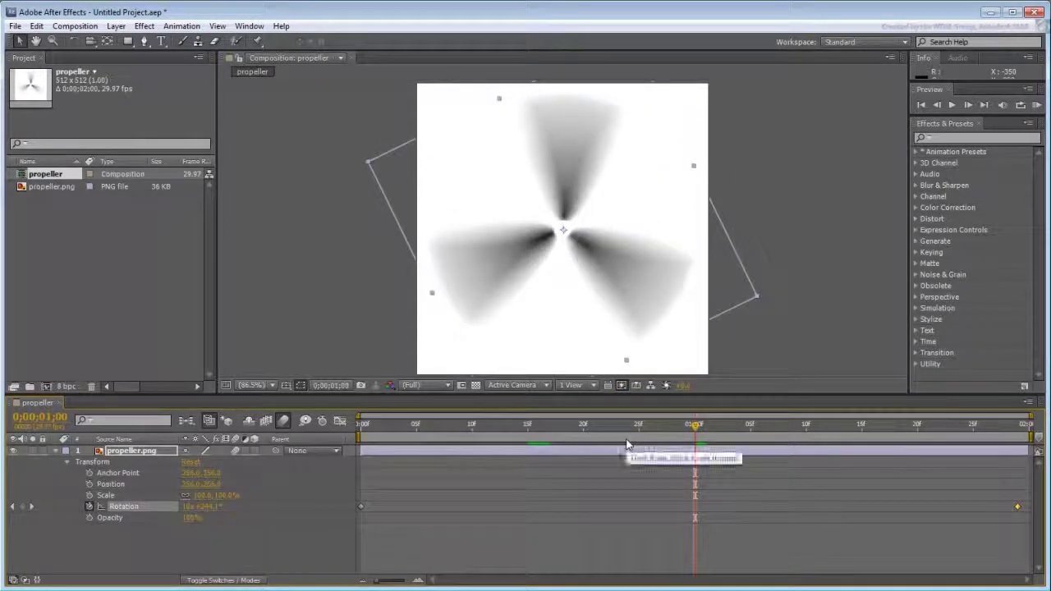
left_click_drag(357, 435, 534, 435)
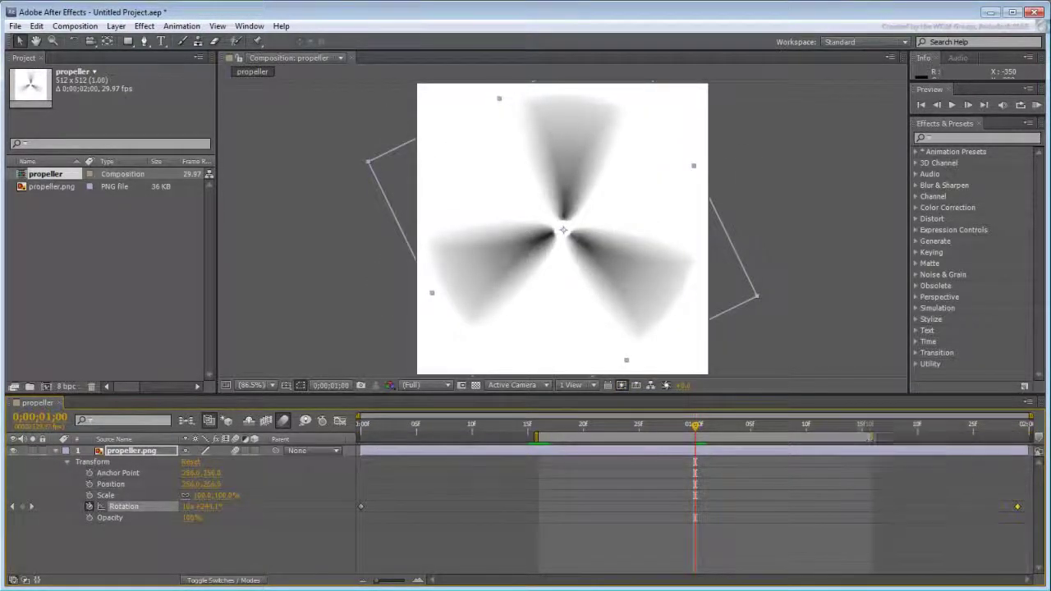
left_click_drag(1031, 436, 696, 436)
key("space")
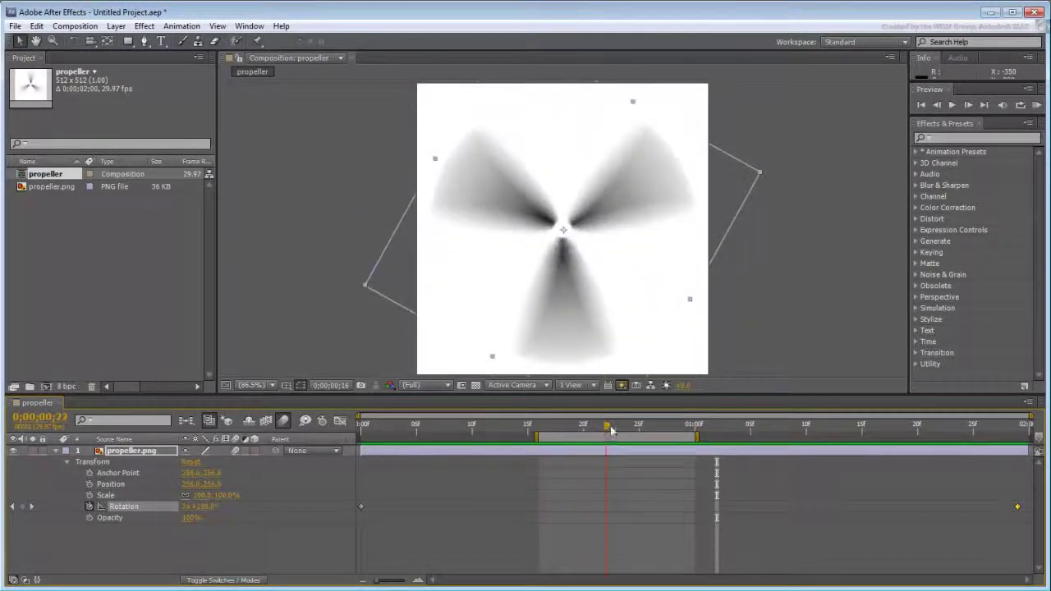
left_click_drag(680, 429, 608, 435)
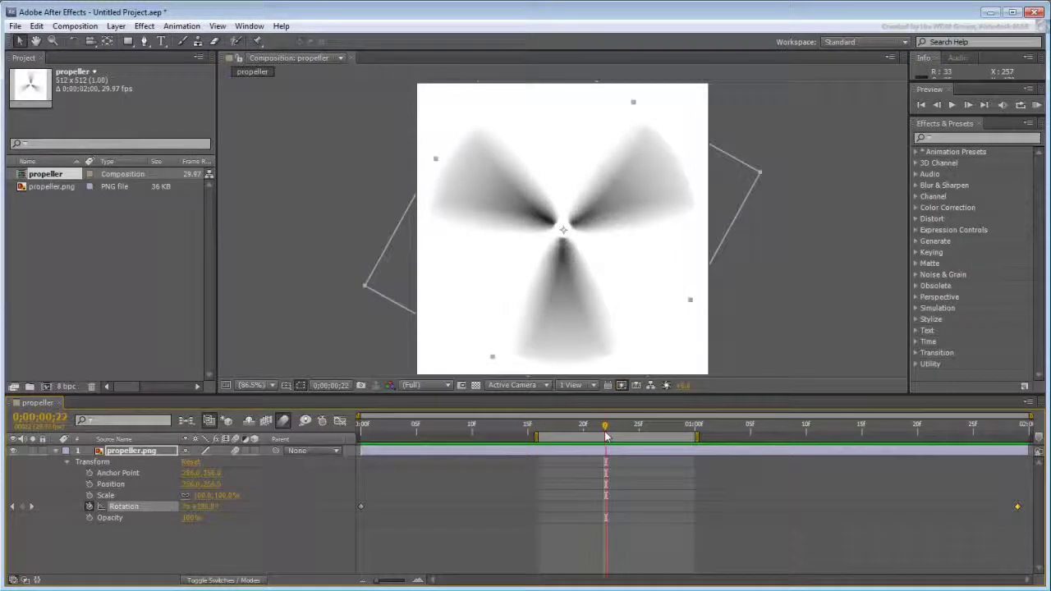
- Add the propeller composition to the render queue and set its render time span to Work Area Only
left_click(84, 27)
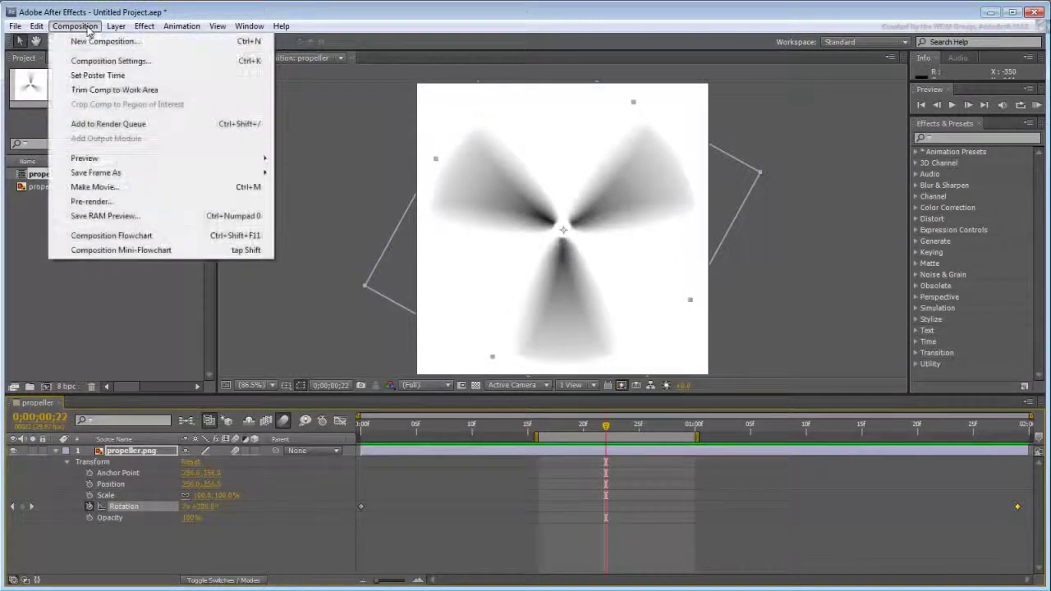
left_click(110, 124)
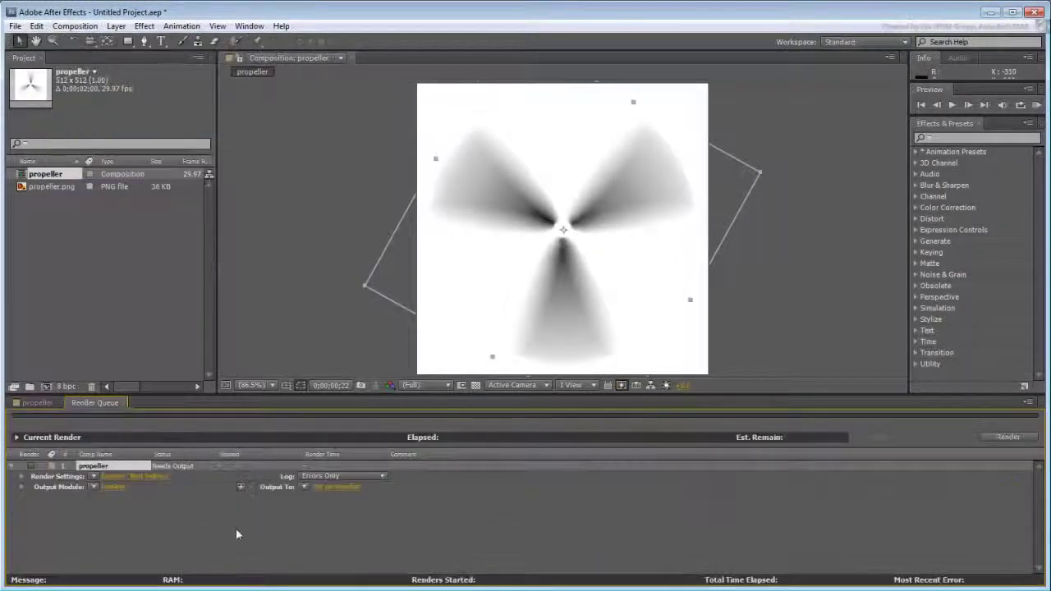
left_click(137, 477)
left_click(447, 365)
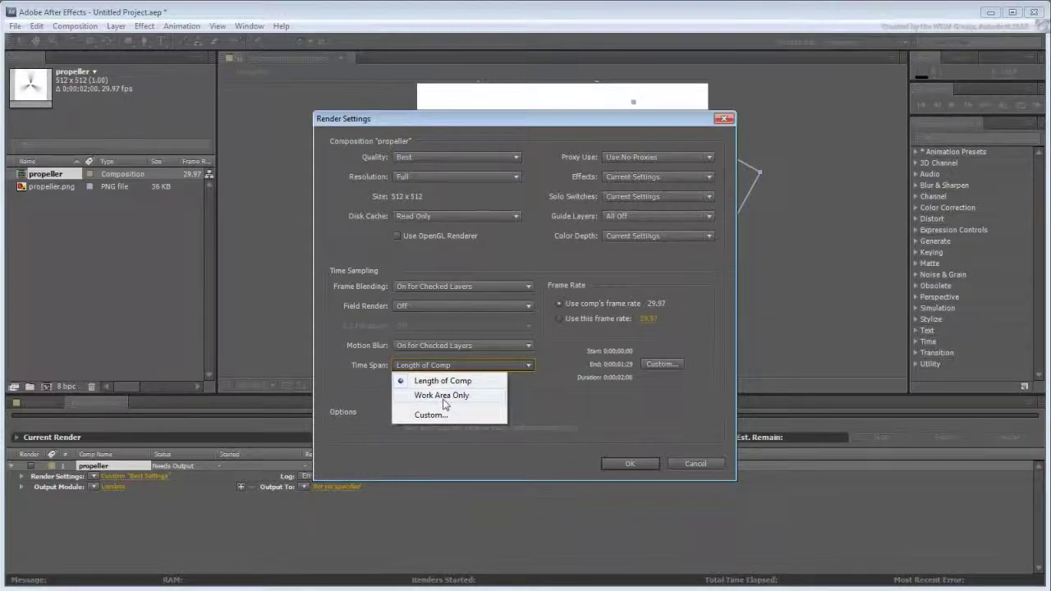
left_click(442, 396)
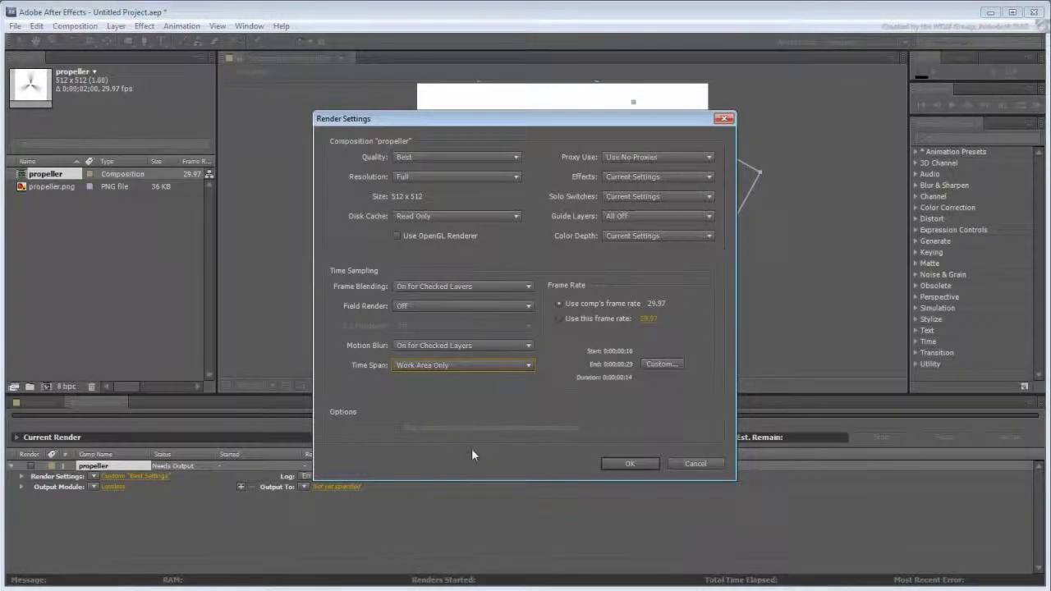
left_click(621, 464)
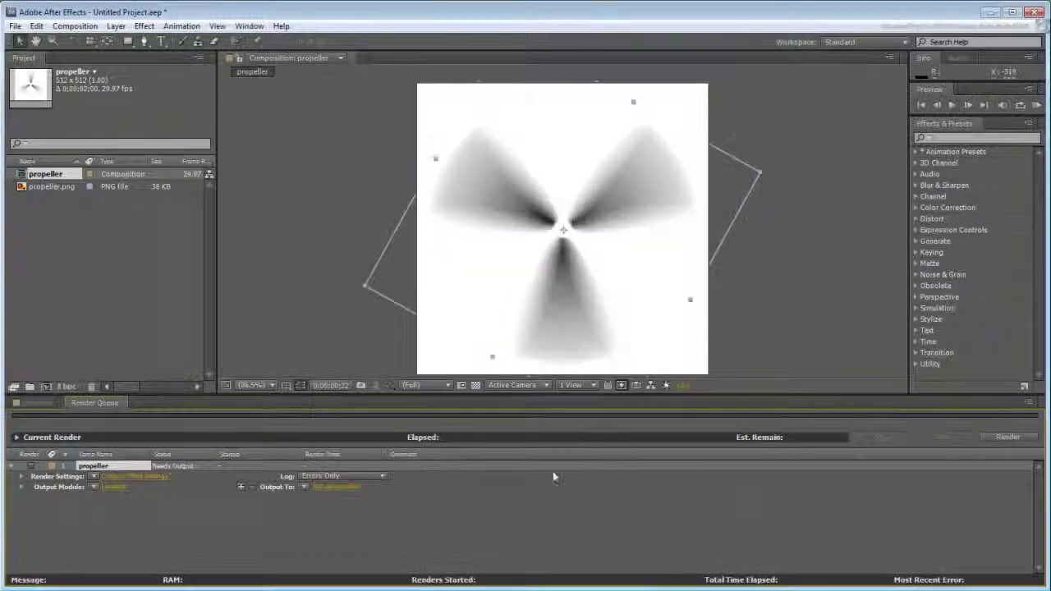
- Render the propeller composition as a TIFF Sequence with Alpha named AfterFX_propeller_[#####].tif in the _Assets folder
left_click(93, 487)
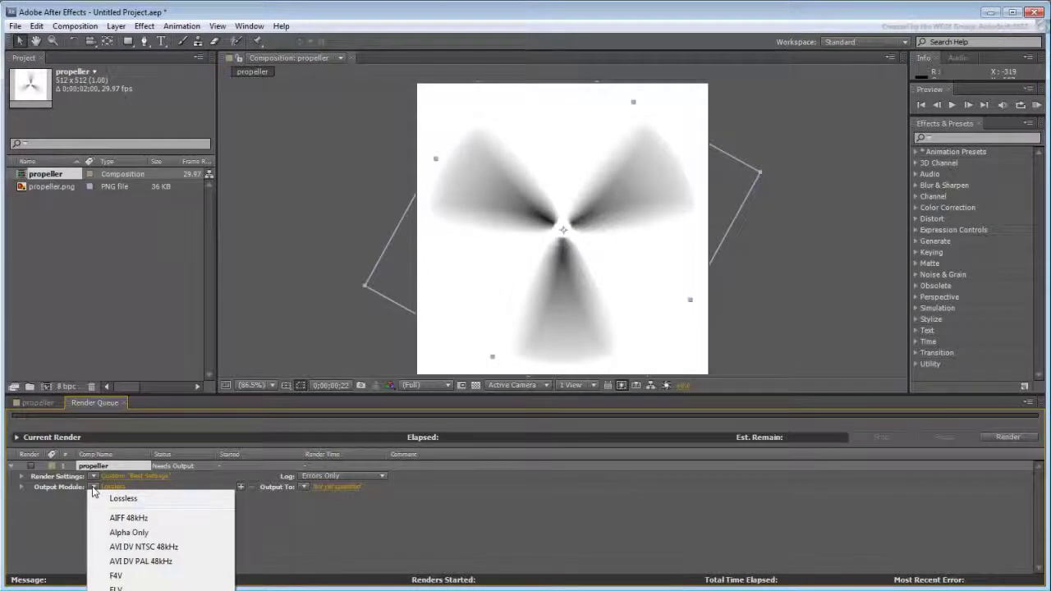
key("Return")
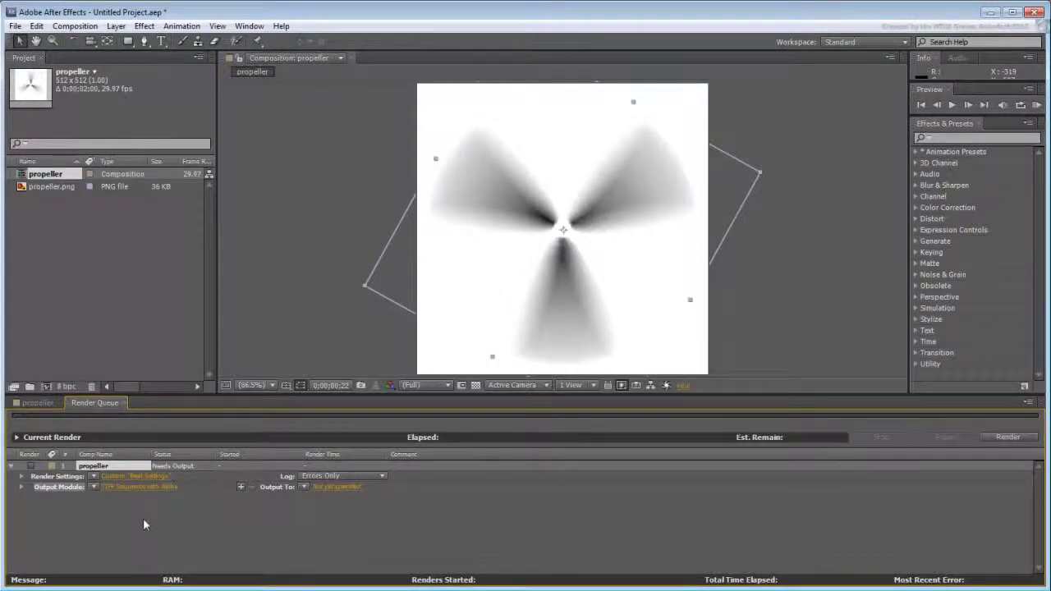
left_click(334, 488)
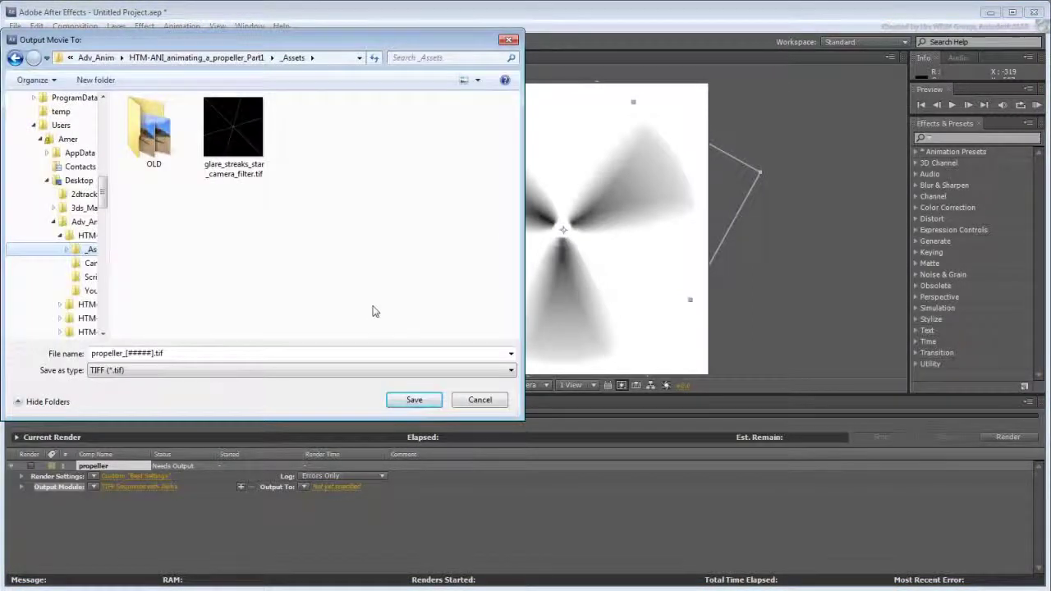
double_click(107, 353)
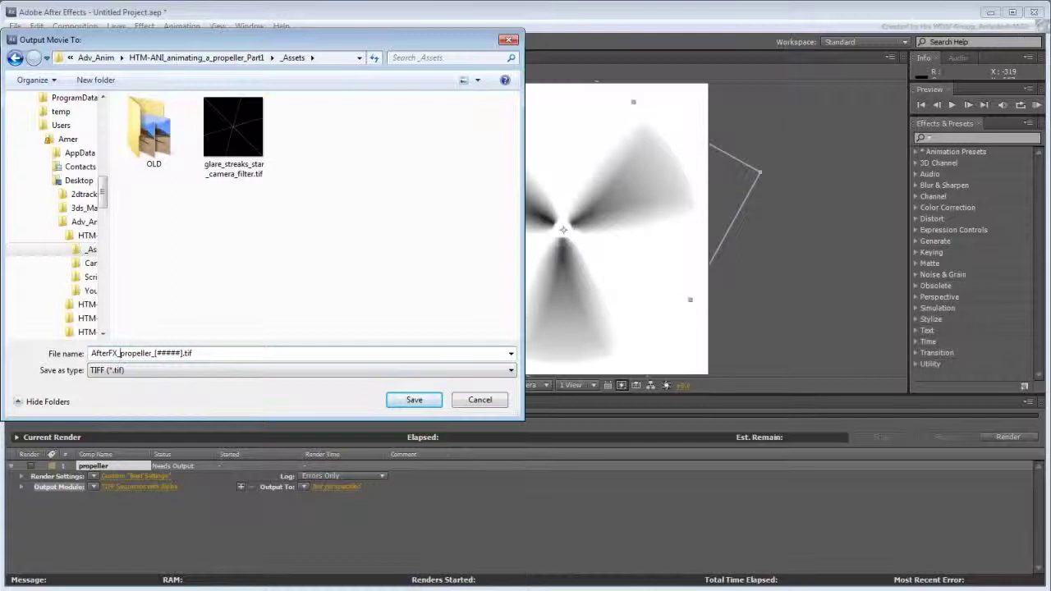
left_click(412, 400)
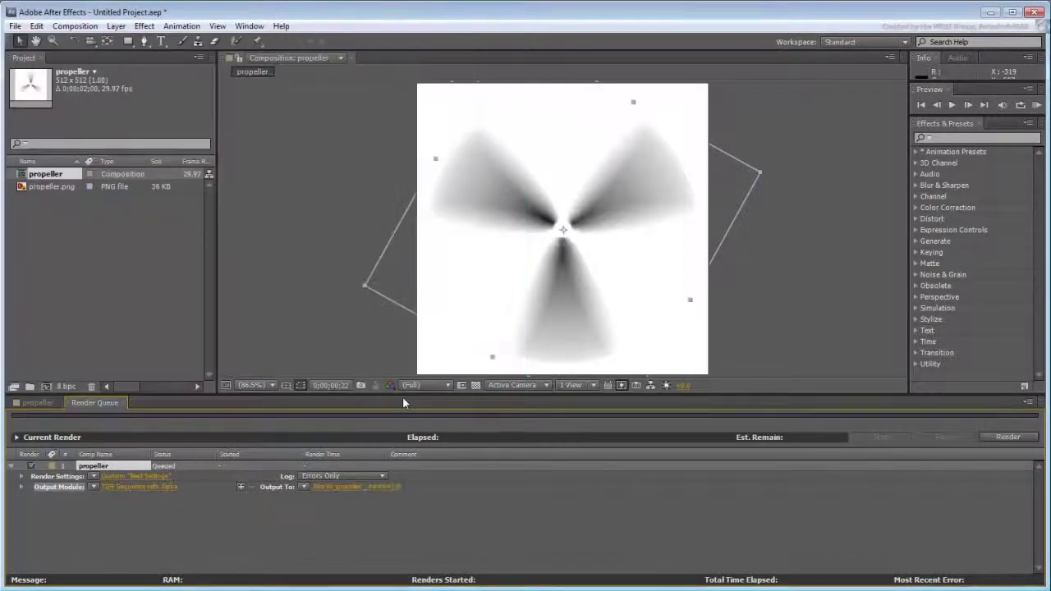
left_click(1015, 438)
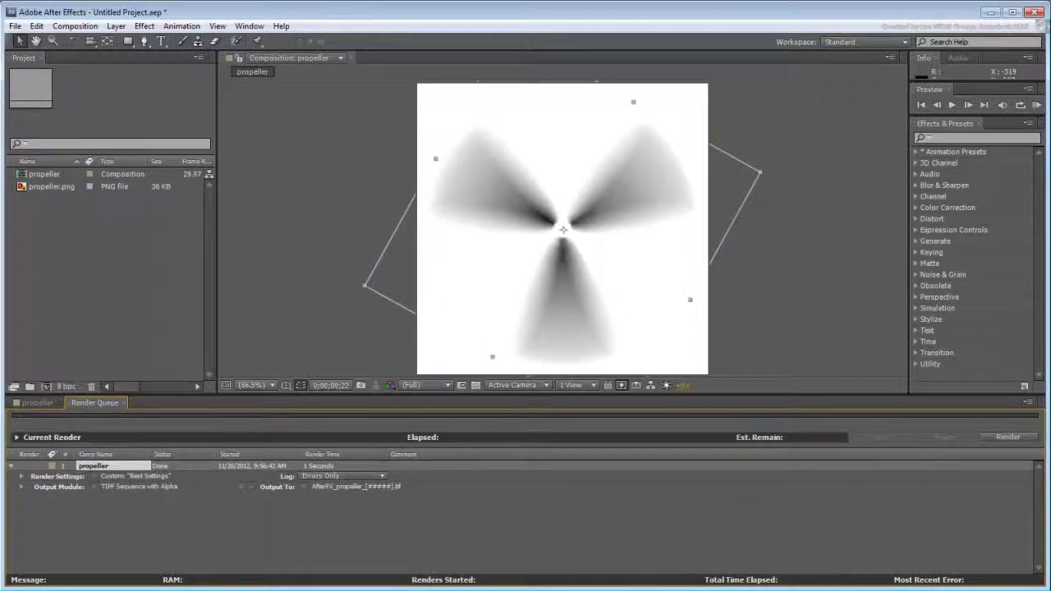
- Switch to 3ds Max and create a 200 by 200 plane on the ground in front of the aircraft
key("alt+Tab")
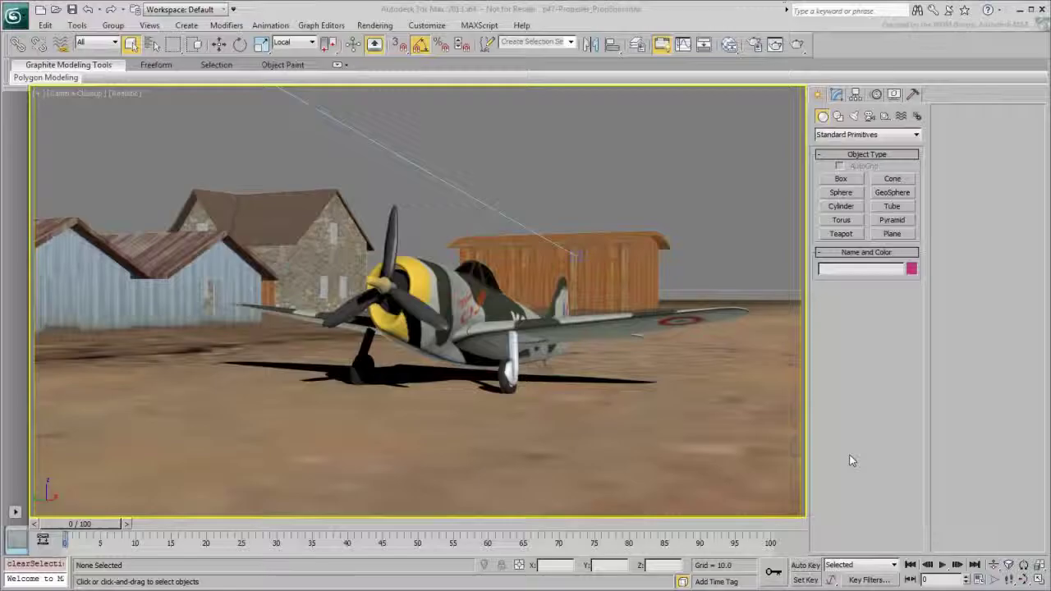
left_click(892, 233)
left_click_drag(296, 476, 296, 431)
double_click(896, 351)
type("200")
key("Tab")
type("200")
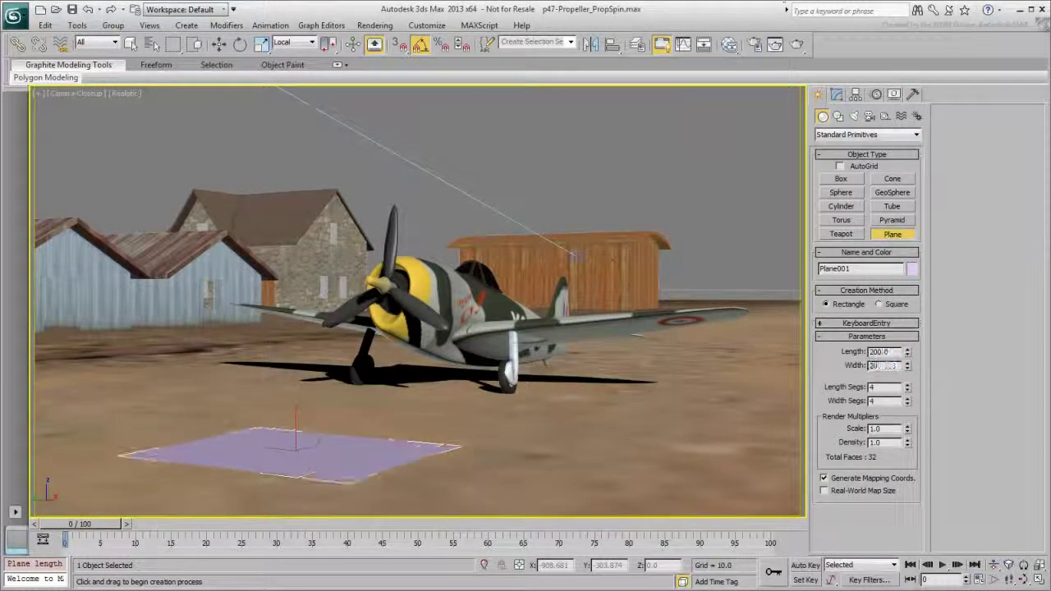
key("Return")
- Align the new plane to the aircraft's propeller, matching pivot point position and orientation on all three axes
left_click(612, 44)
left_click(393, 272)
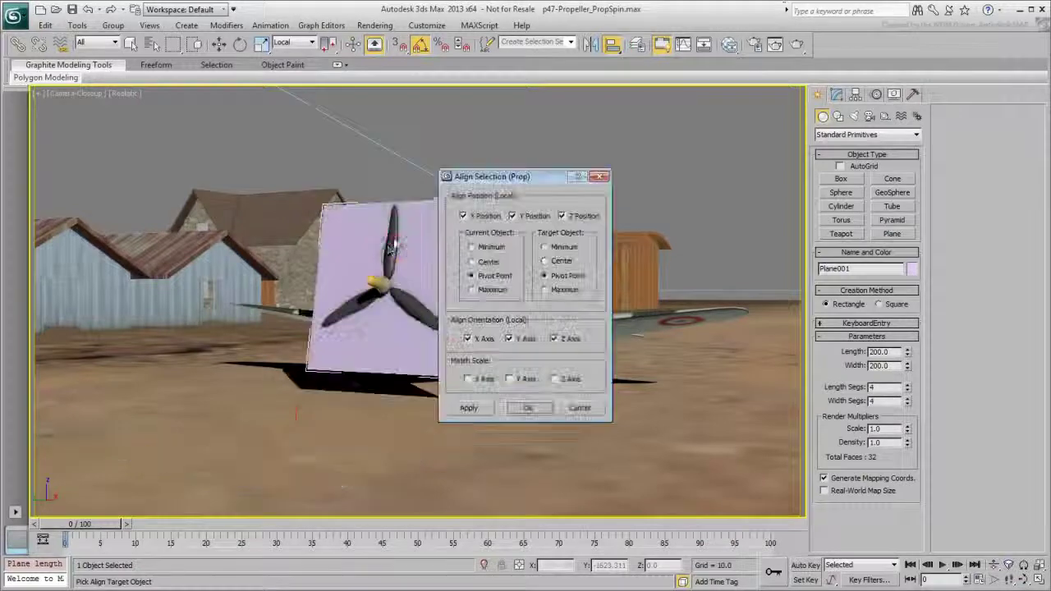
left_click(521, 404)
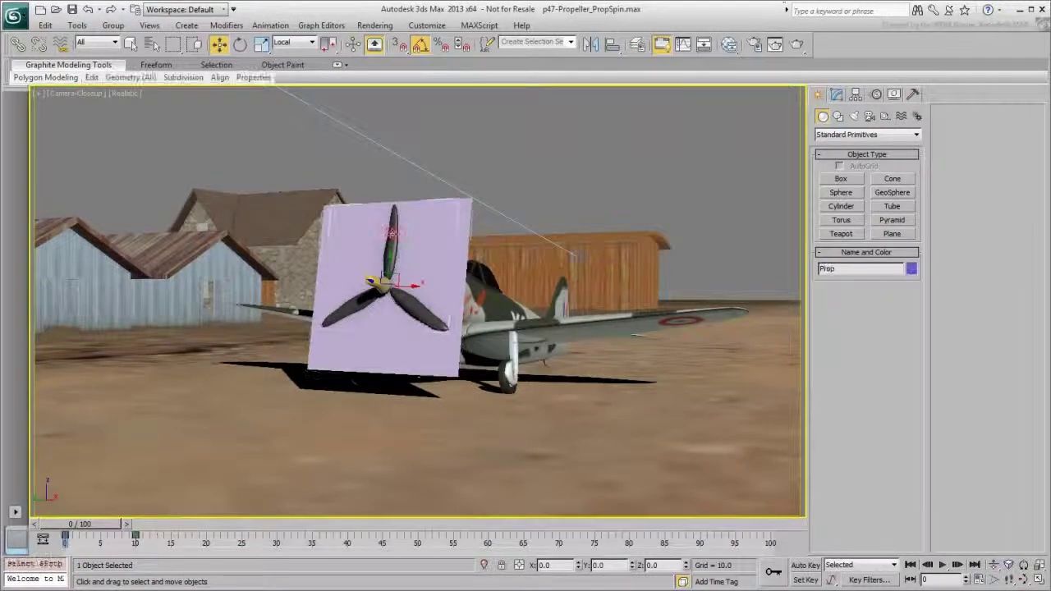
- Hide the original Prop object so only the plane remains at the aircraft's nose
left_click(391, 230)
right_click(391, 230)
left_click(426, 202)
- Create a Standard material in the Slate Material Editor and assign it to the plane at the nose
left_click(729, 45)
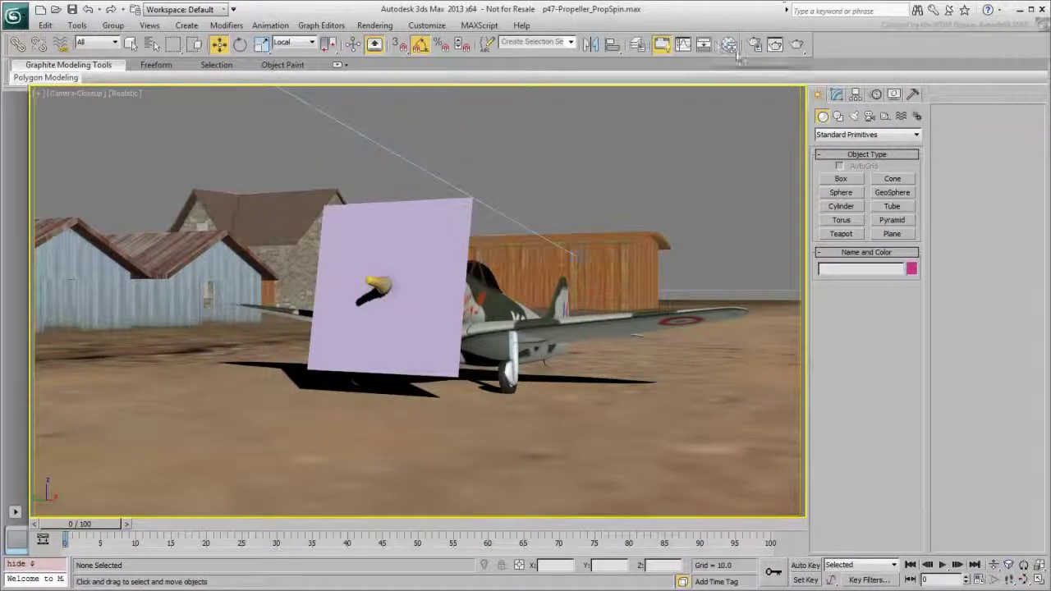
left_click_drag(297, 106, 691, 119)
left_click_drag(548, 226, 551, 201)
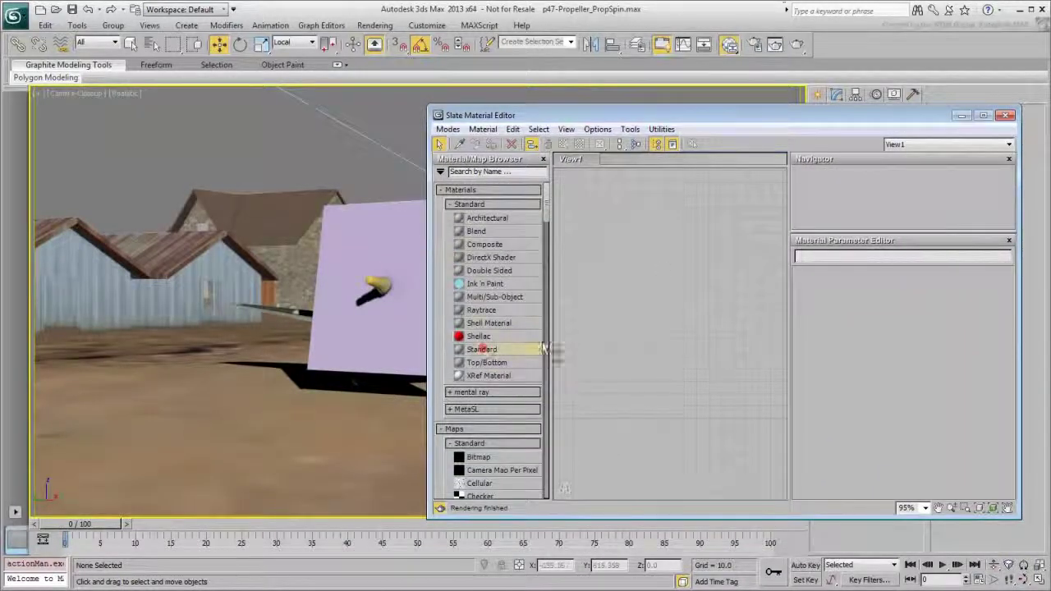
left_click_drag(542, 349, 698, 280)
left_click_drag(777, 361, 370, 328)
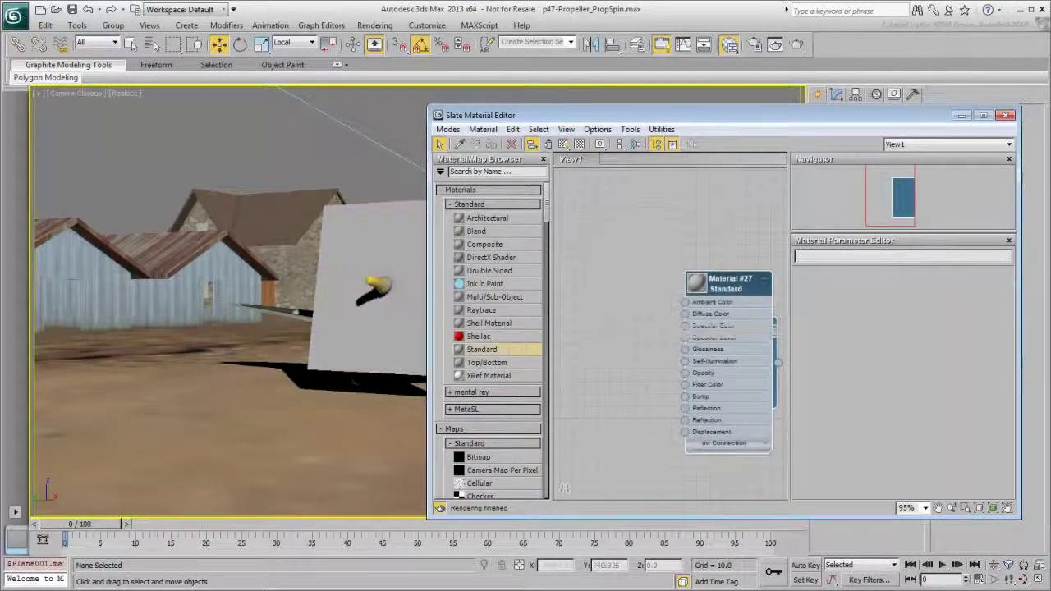
- Make the plane's Standard material 2-Sided and set its diffuse color to black
double_click(723, 286)
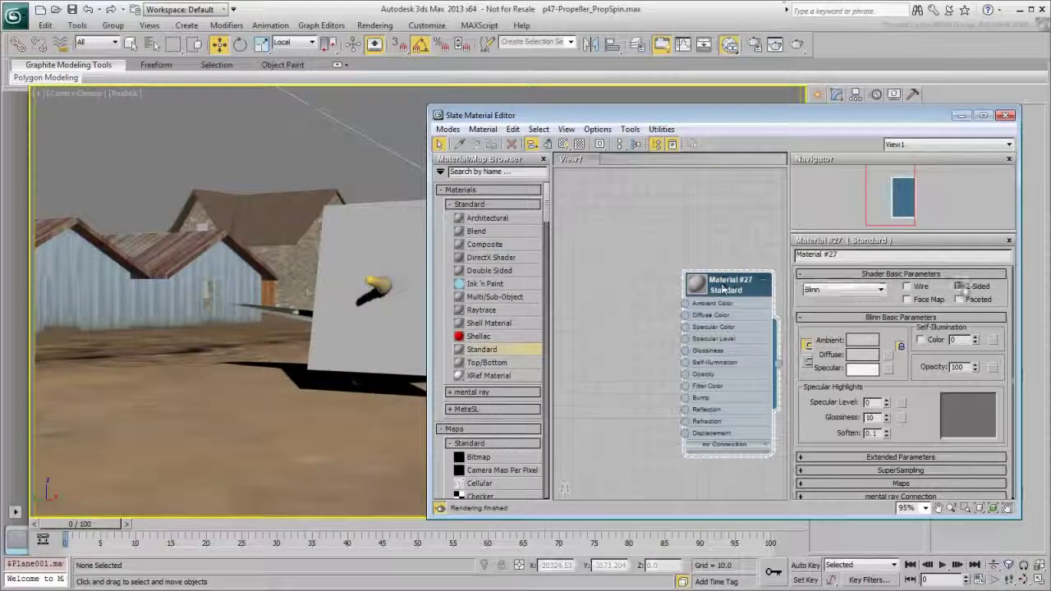
left_click(958, 286)
left_click(861, 355)
left_click_drag(469, 148, 378, 120)
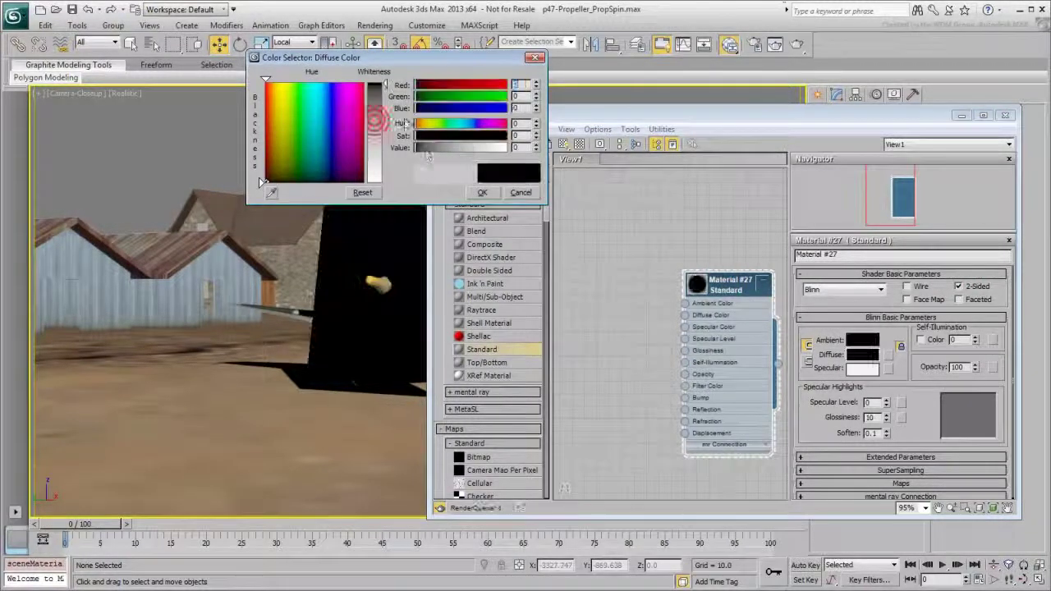
left_click(482, 192)
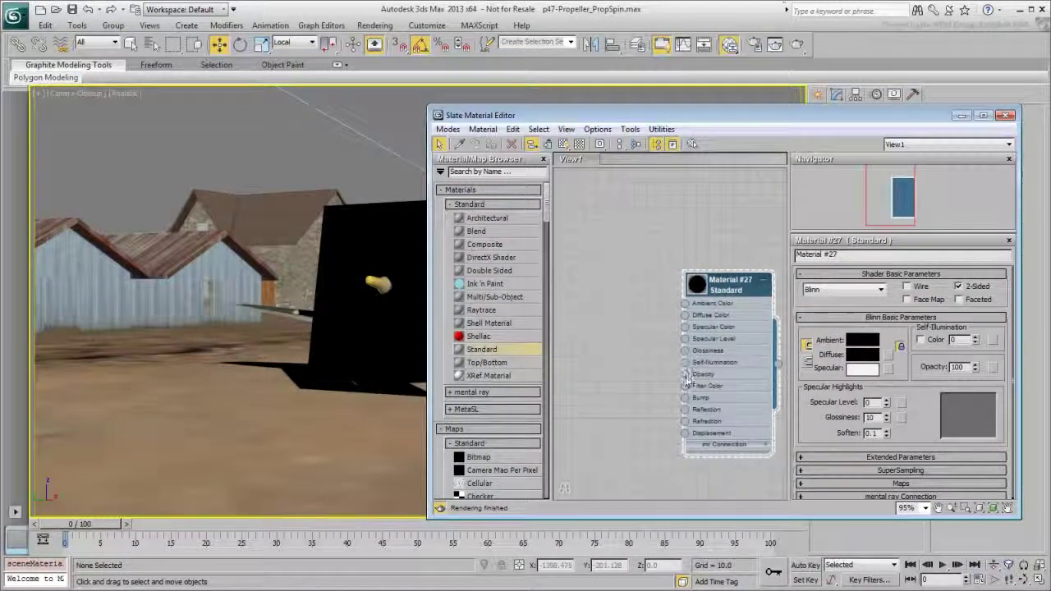
- Connect a Bitmap map to the material's Opacity, loading AfterFX_propeller_00016.tif as an image sequence
left_click_drag(687, 375, 662, 384)
mouse_move(665, 385)
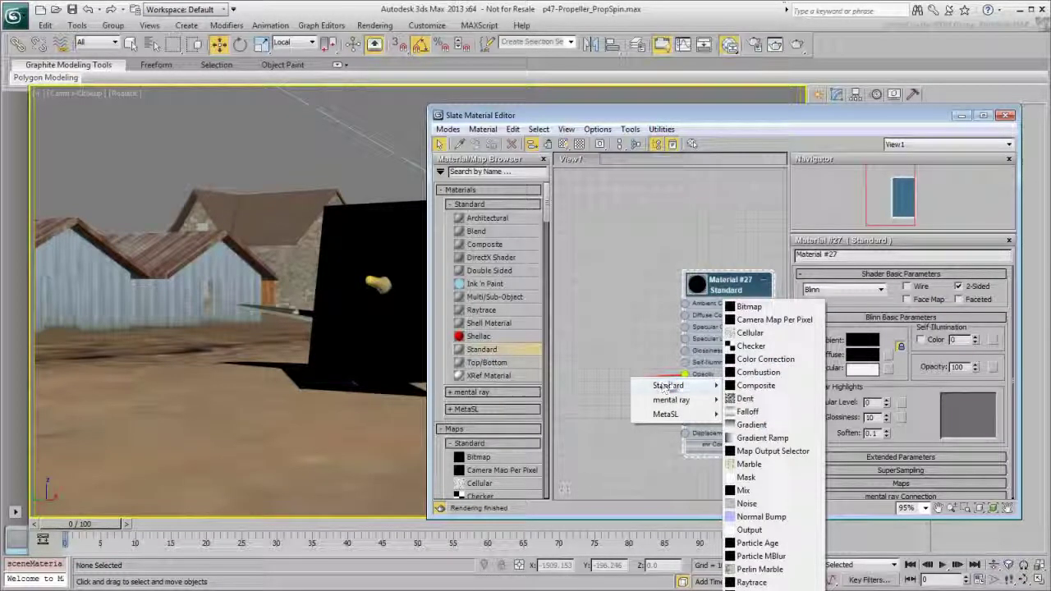
left_click(749, 306)
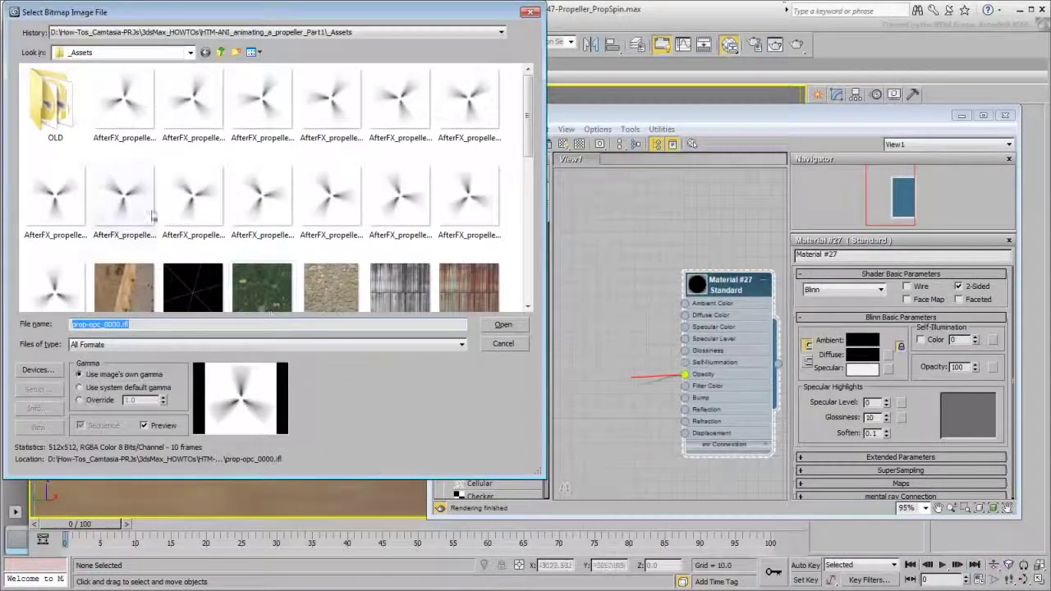
left_click(137, 125)
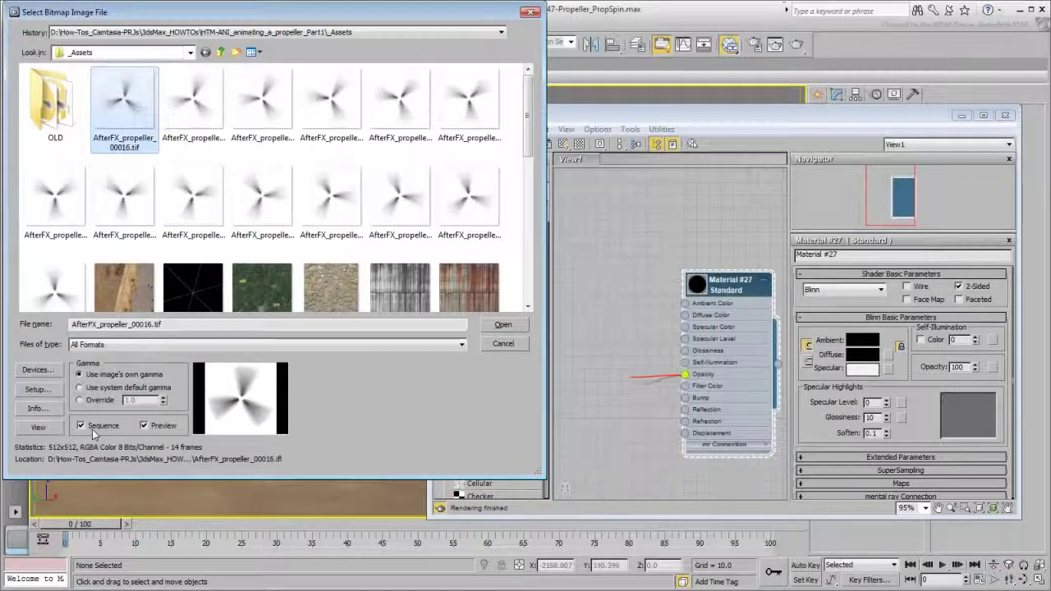
left_click(503, 324)
left_click(317, 295)
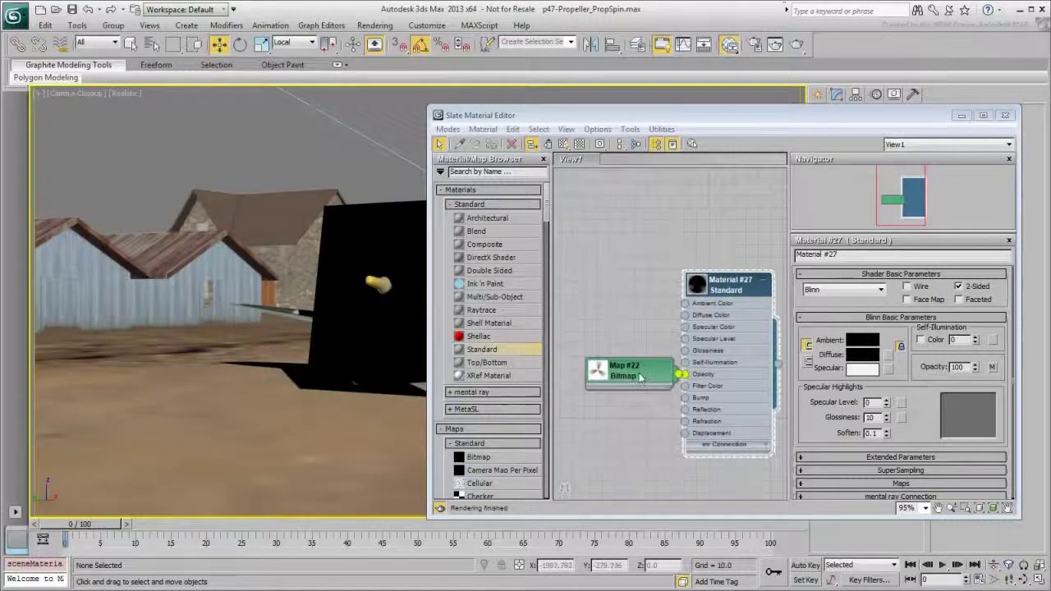
- Set the opacity Bitmap's mono channel output to Alpha and RGB channel output to Alpha as Gray, and test-render the Camera-Closeup view
left_click_drag(641, 376, 603, 365)
double_click(603, 365)
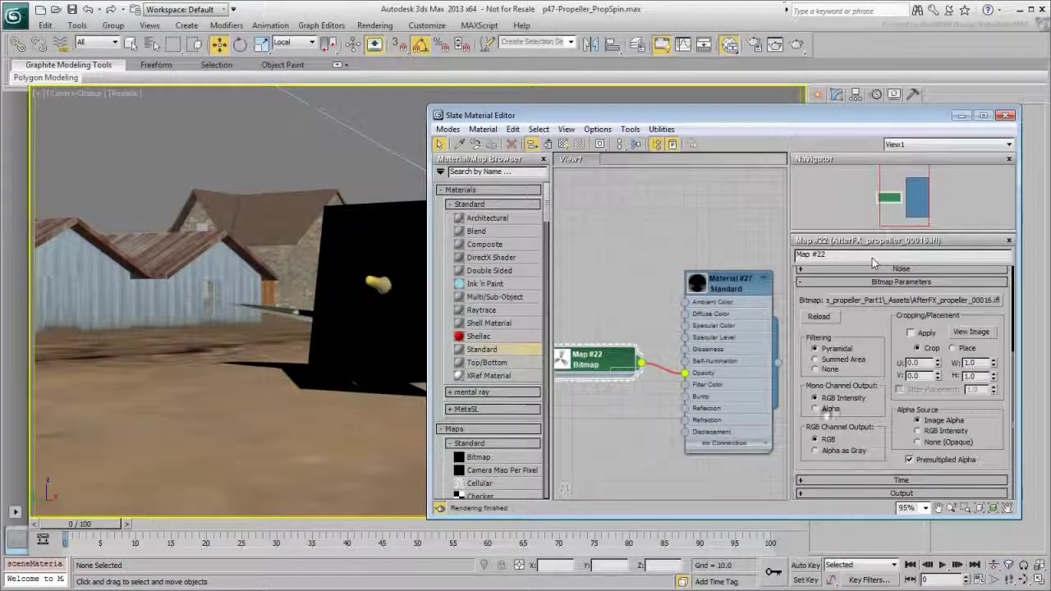
left_click(815, 408)
left_click(815, 450)
left_click_drag(587, 371, 597, 433)
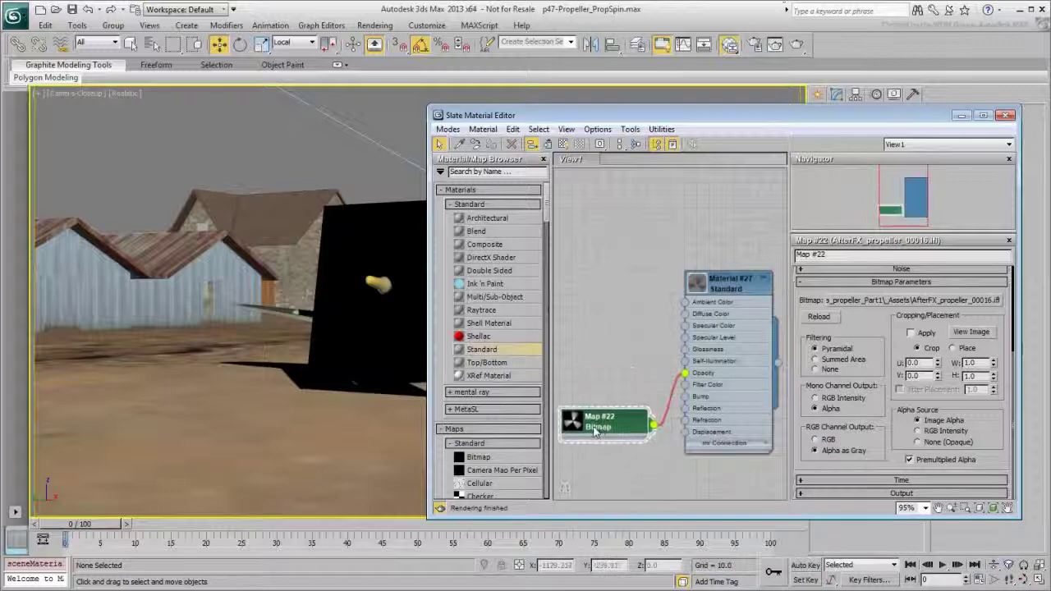
left_click(798, 44)
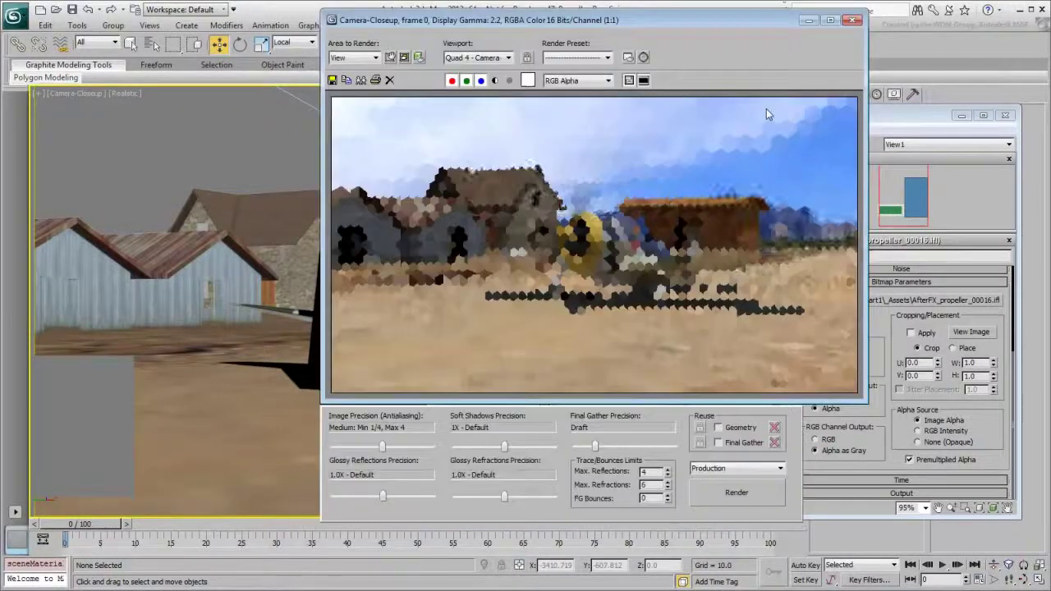
left_click(852, 19)
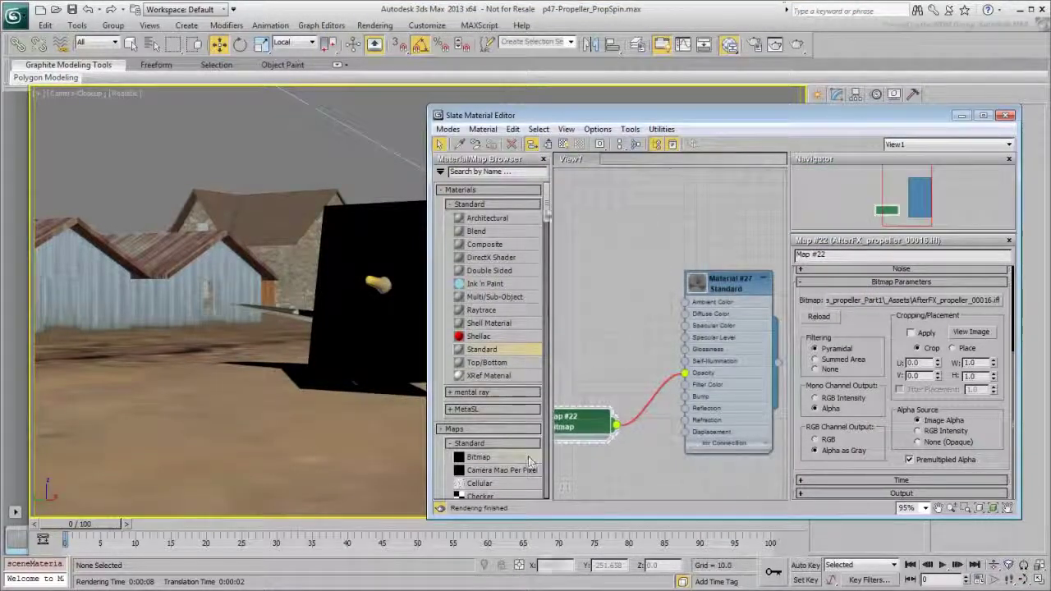
- Insert a Composite map between the Bitmap and the material's Opacity, with the Bitmap as Layer 1, and enlarge both nodes' previews
scroll(493, 337, "down", 5)
left_click_drag(646, 396, 650, 401)
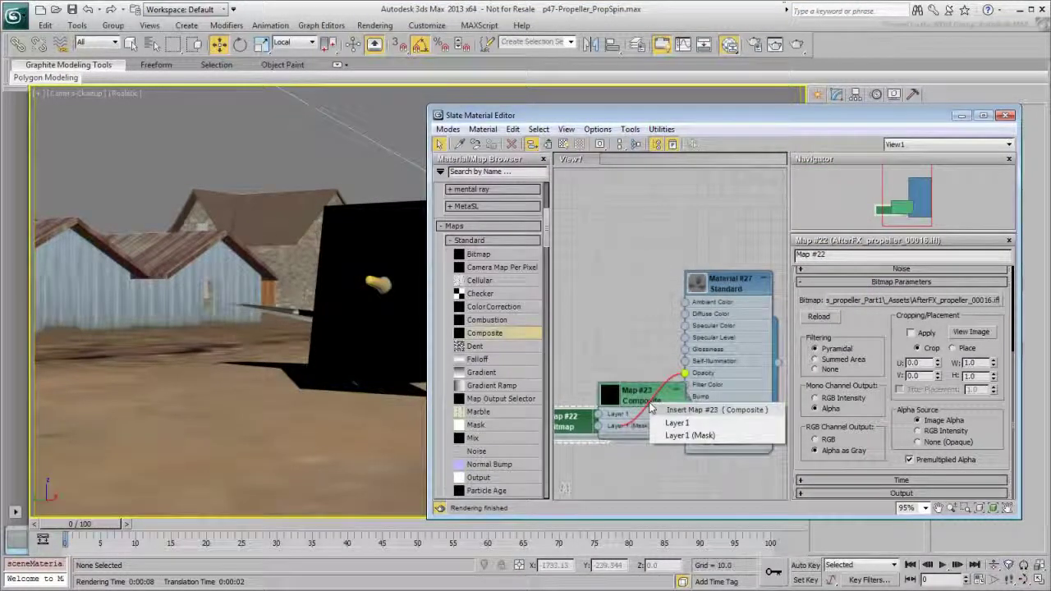
left_click(678, 422)
left_click_drag(570, 422, 544, 324)
left_click_drag(649, 399, 623, 412)
left_click_drag(617, 361, 696, 351)
double_click(565, 327)
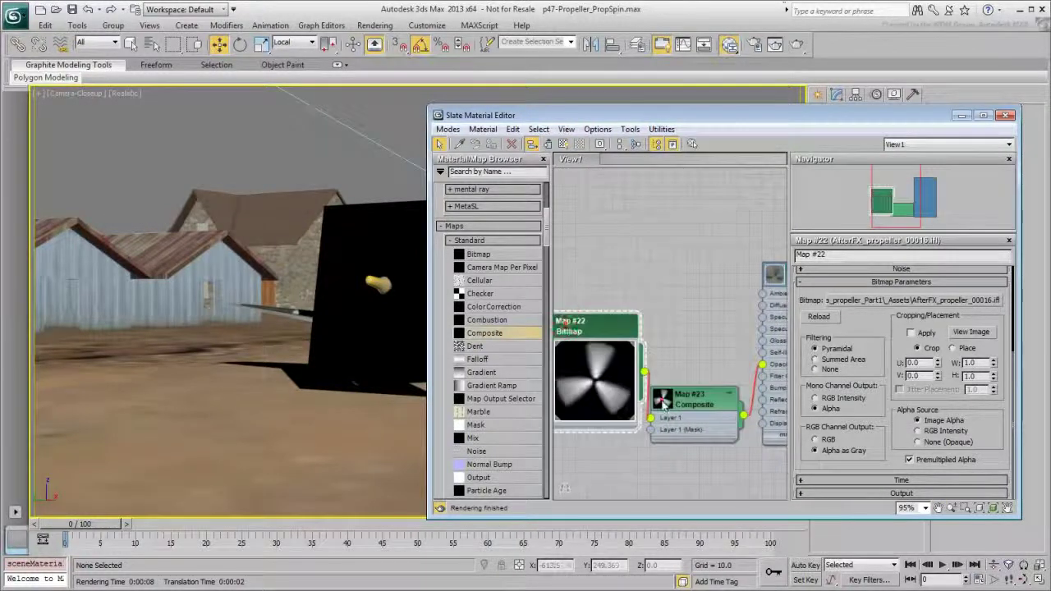
double_click(663, 401)
left_click_drag(687, 408, 681, 314)
double_click(682, 312)
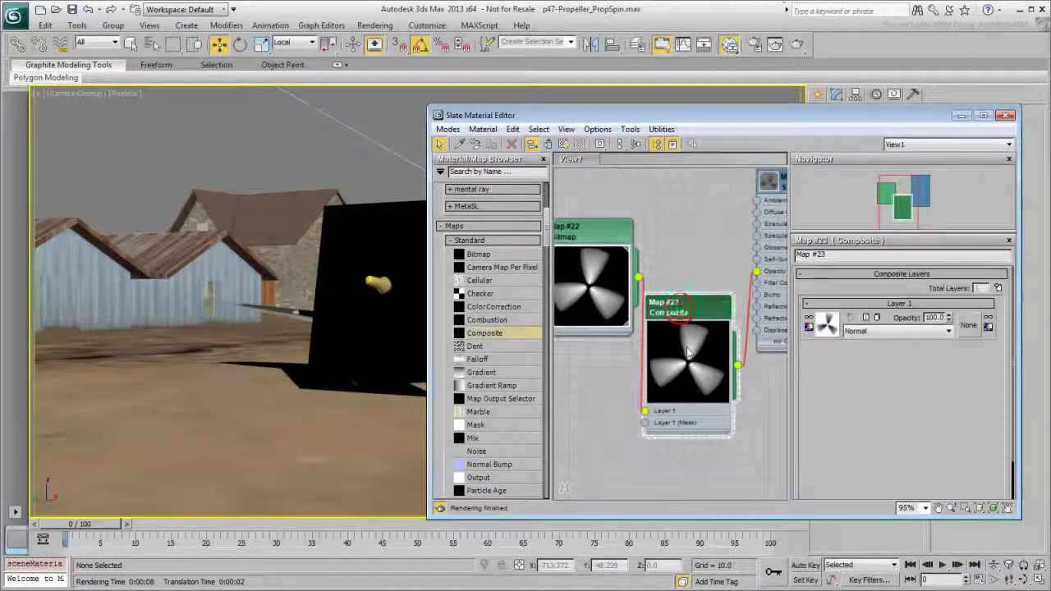
- Add a second layer to the Composite map and connect a Gradient Ramp map to Layer 2
left_click(998, 288)
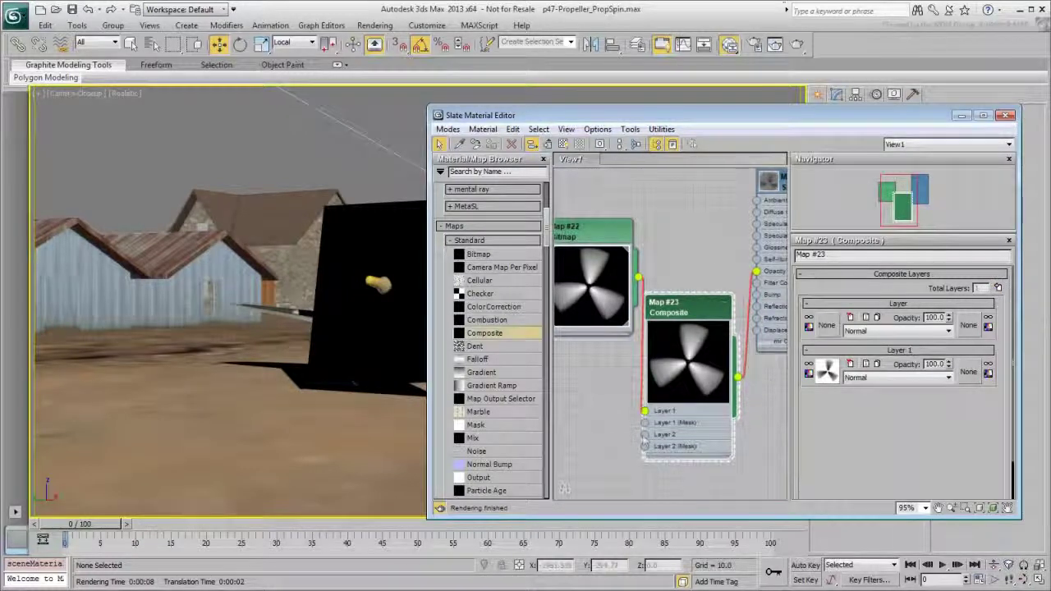
left_click_drag(645, 434, 603, 414)
mouse_move(636, 417)
left_click(731, 438)
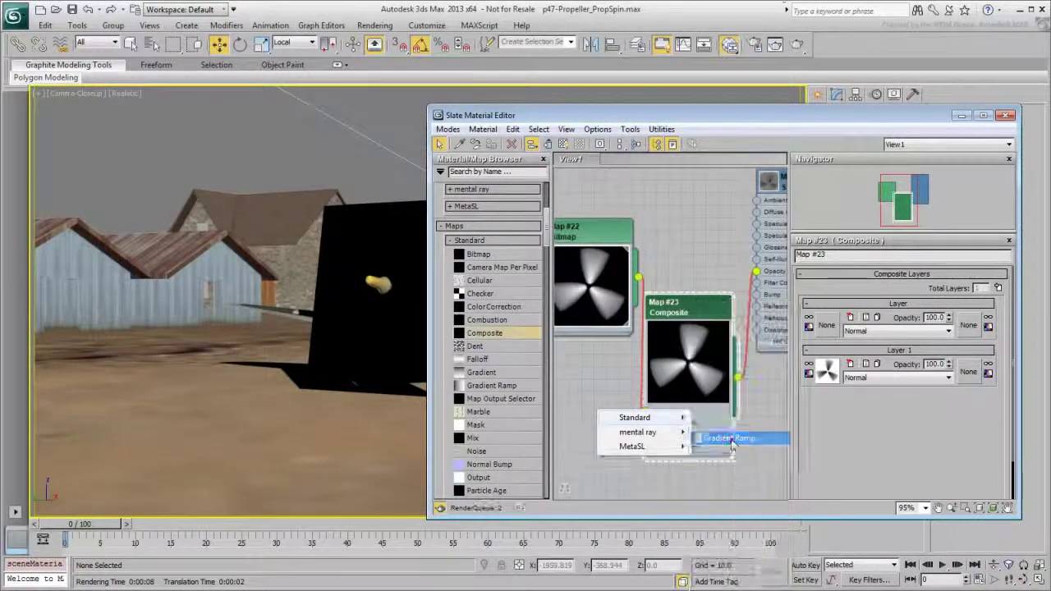
double_click(563, 423)
left_click_drag(606, 384, 639, 271)
double_click(627, 310)
- Set the Gradient Ramp's type to Radial and the Composite's Layer 2 blending mode to Addition
scroll(901, 386, "down", 3)
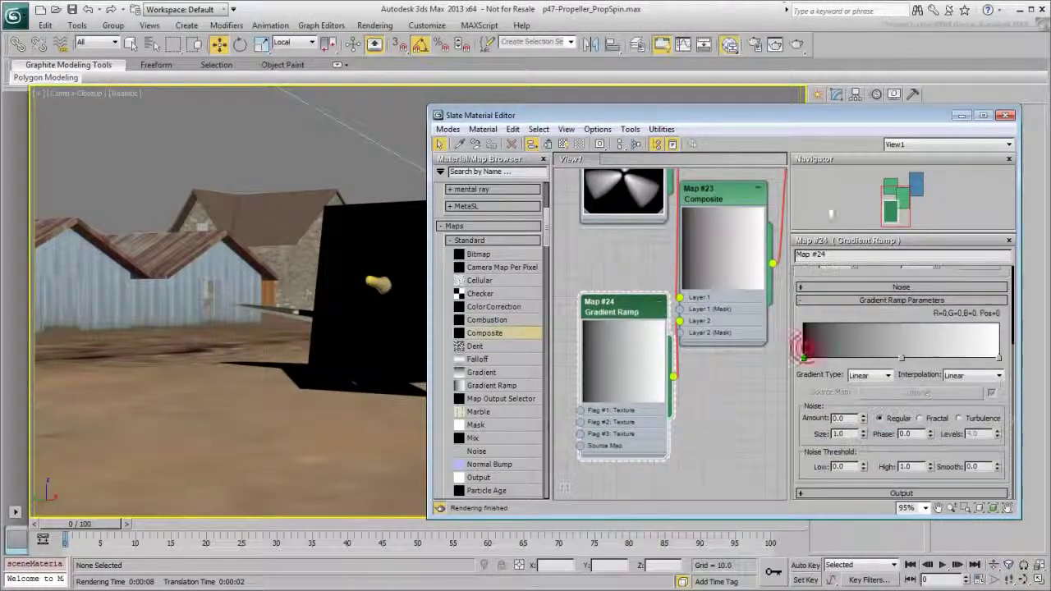
left_click(871, 376)
left_click(863, 457)
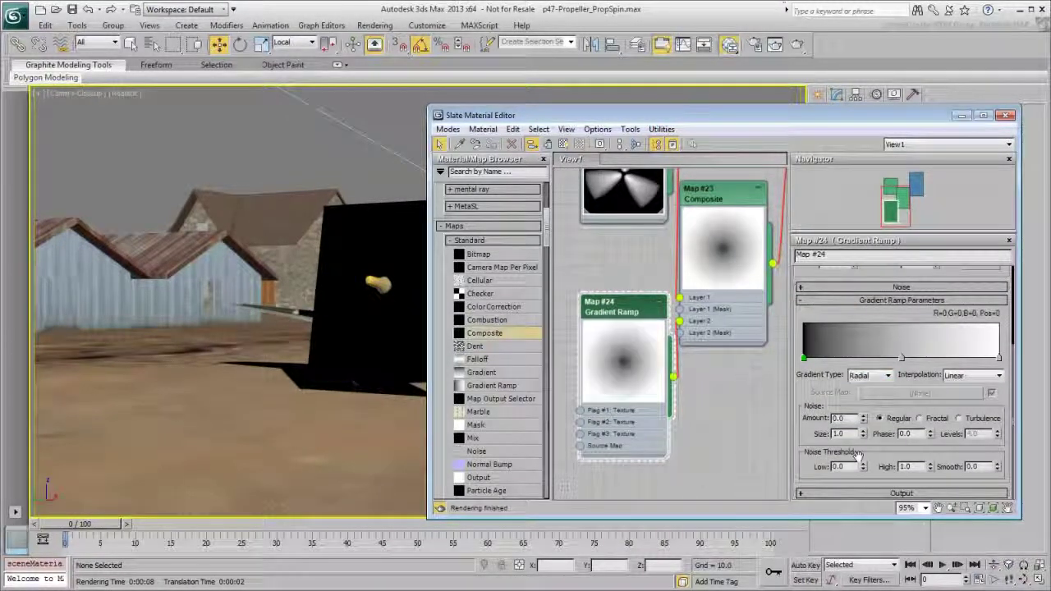
left_click(737, 233)
left_click(892, 331)
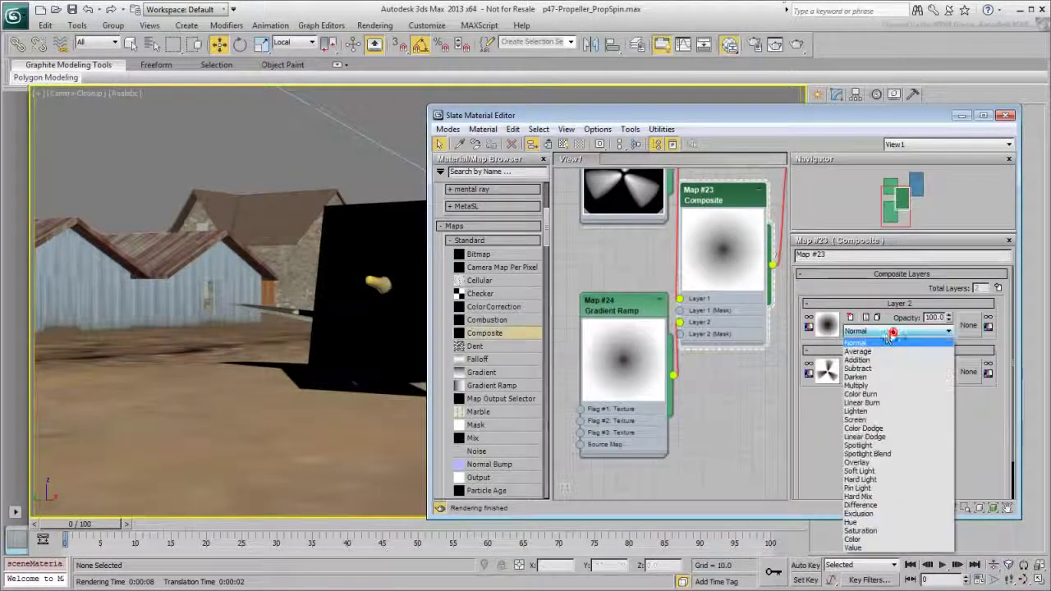
left_click(868, 360)
- Set the end flag of the opacity Gradient Ramp to black
double_click(620, 305)
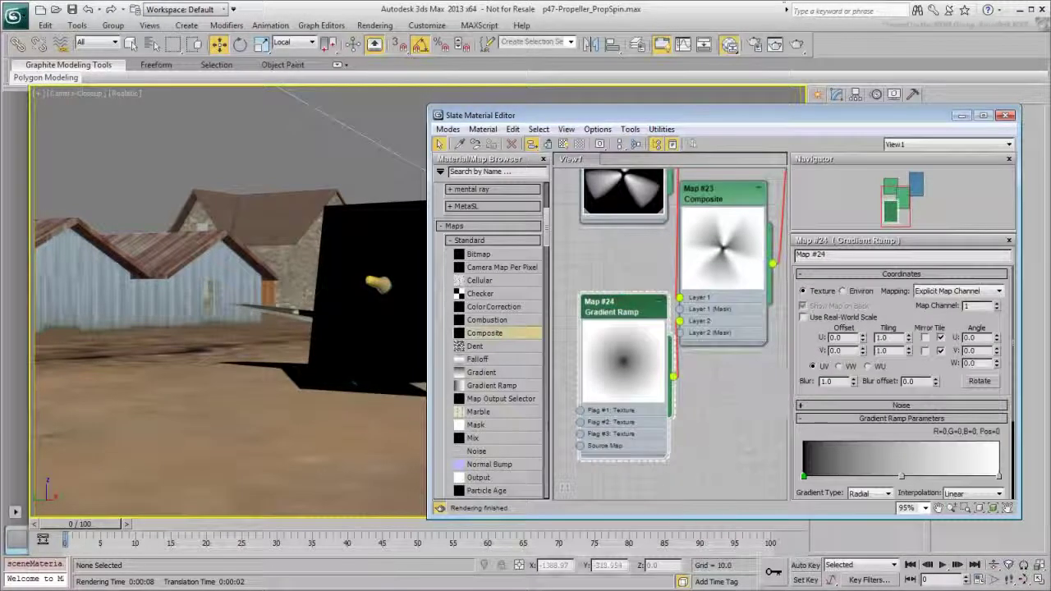
scroll(860, 427, "down", 5)
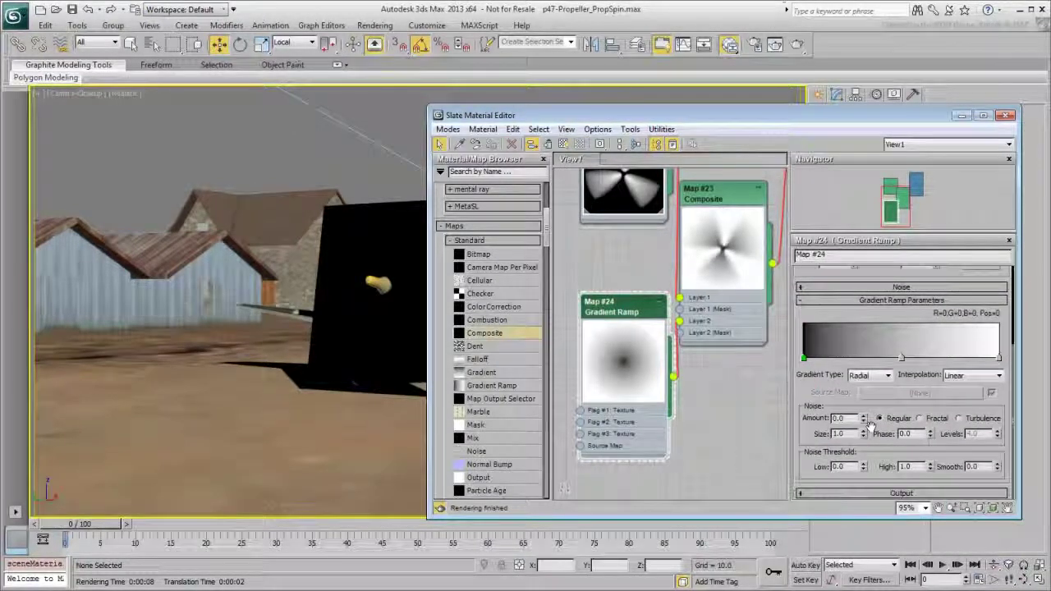
double_click(999, 358)
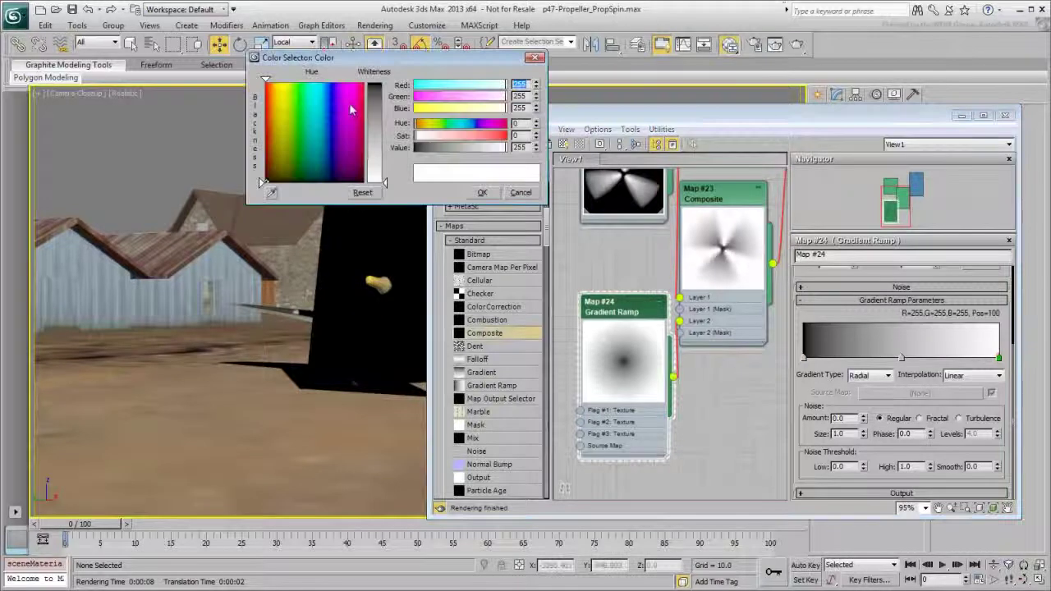
left_click_drag(376, 115, 378, 88)
left_click(474, 191)
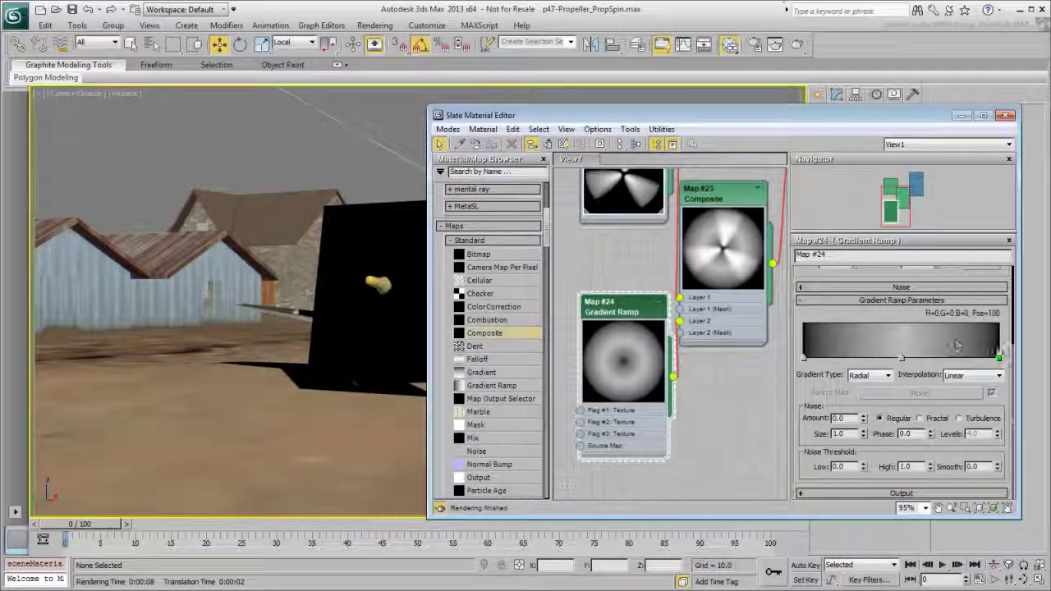
- Shape the opacity Gradient Ramp with extra flags, moving the middle gray flag to position 85 and setting the start flag to gray 107
left_click_drag(996, 351, 980, 357)
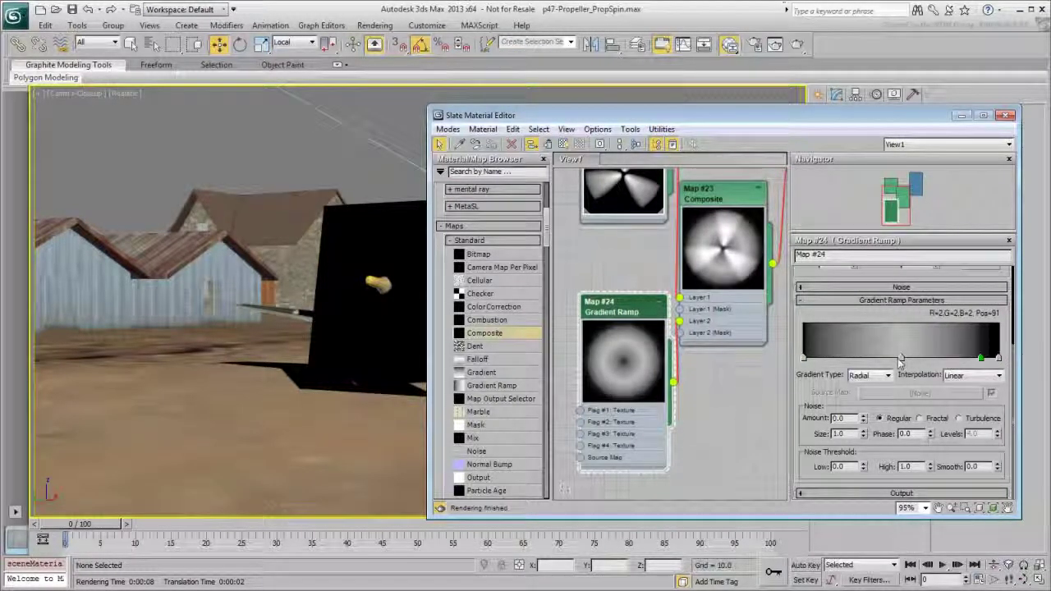
left_click_drag(901, 358, 970, 359)
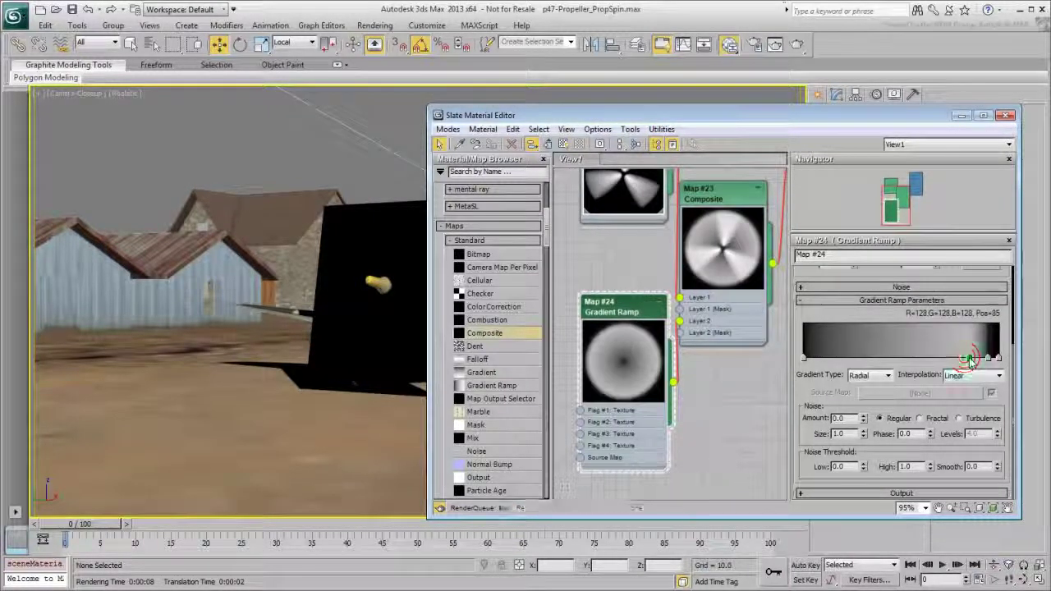
left_click(881, 359)
double_click(805, 359)
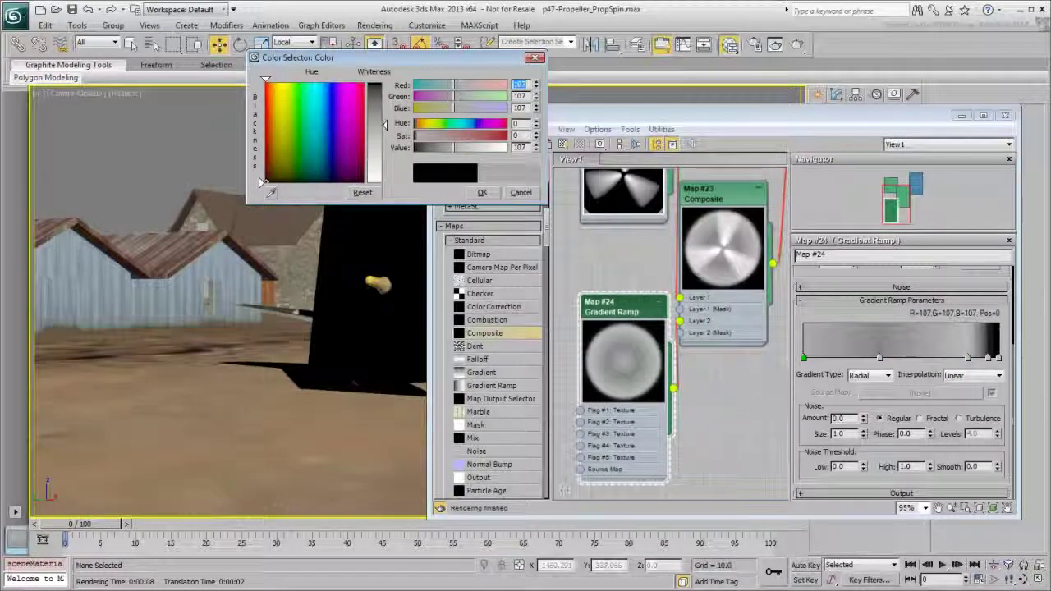
- Set the Composite map's Layer 2 opacity to 50 and test-render the camera view
left_click_drag(727, 196, 648, 301)
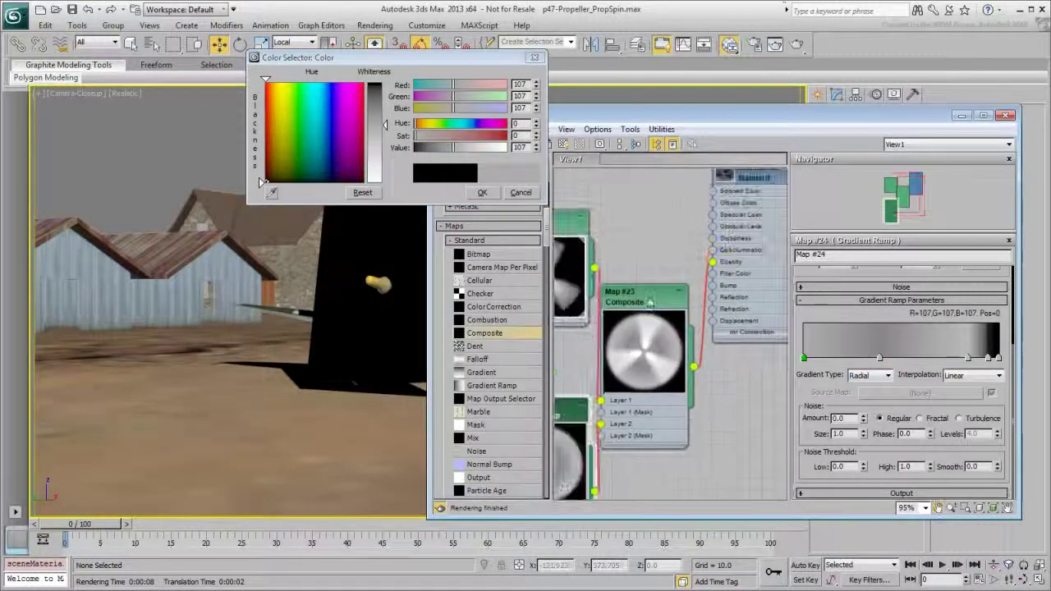
double_click(646, 297)
type("50")
key("Return")
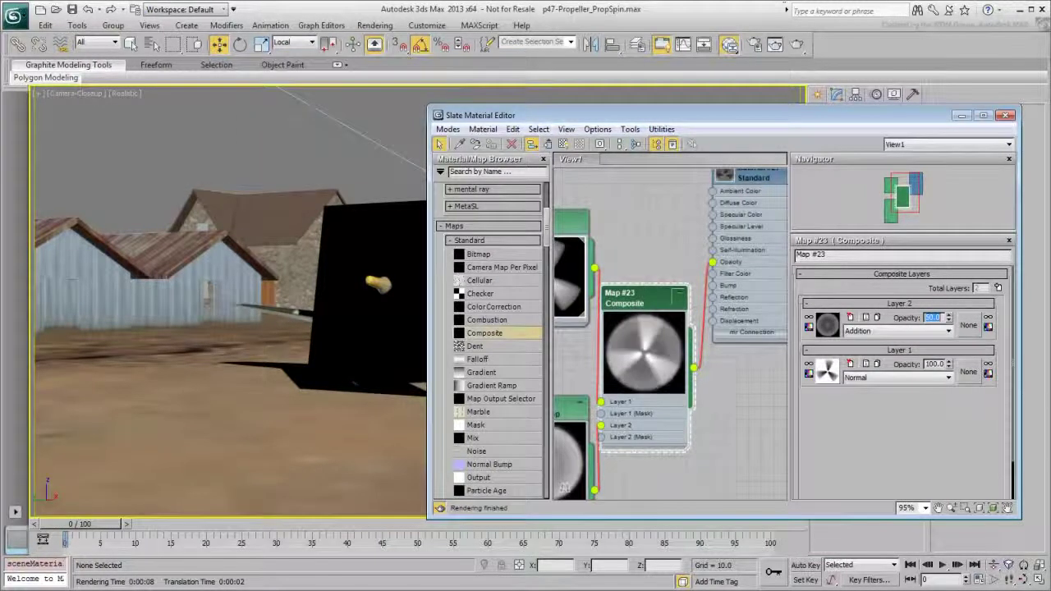
left_click(797, 44)
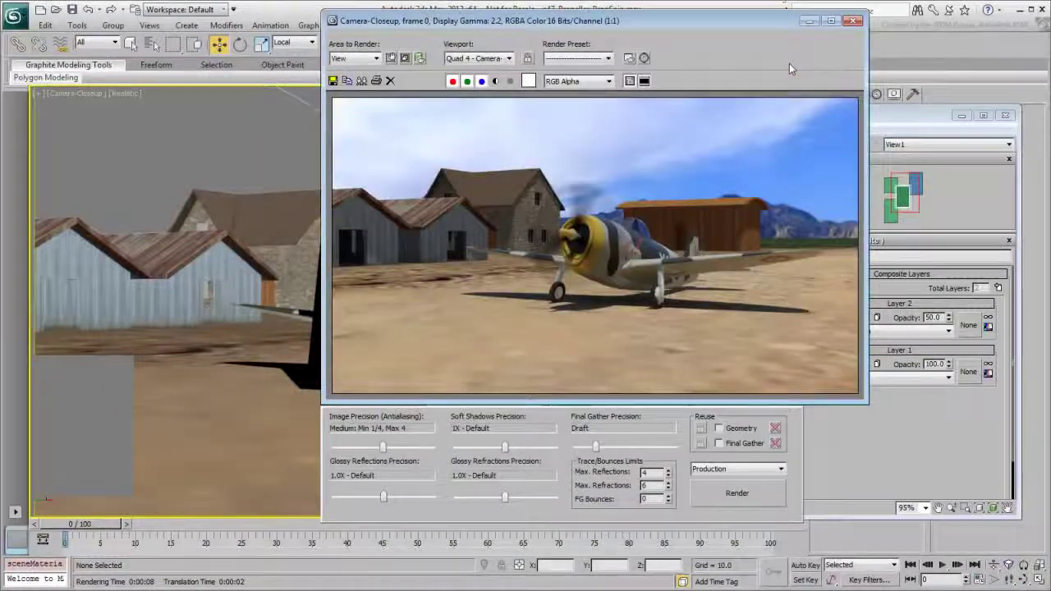
left_click(854, 22)
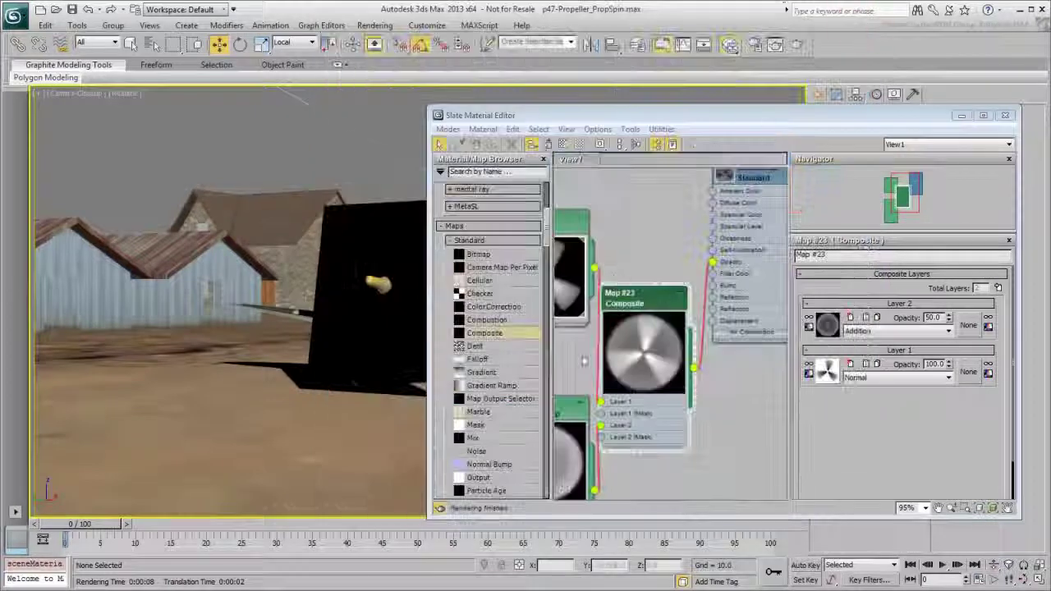
- Connect a Gradient Ramp map to the material's Diffuse Color and set its gradient type to Radial
left_click_drag(756, 335, 653, 251)
mouse_move(676, 251)
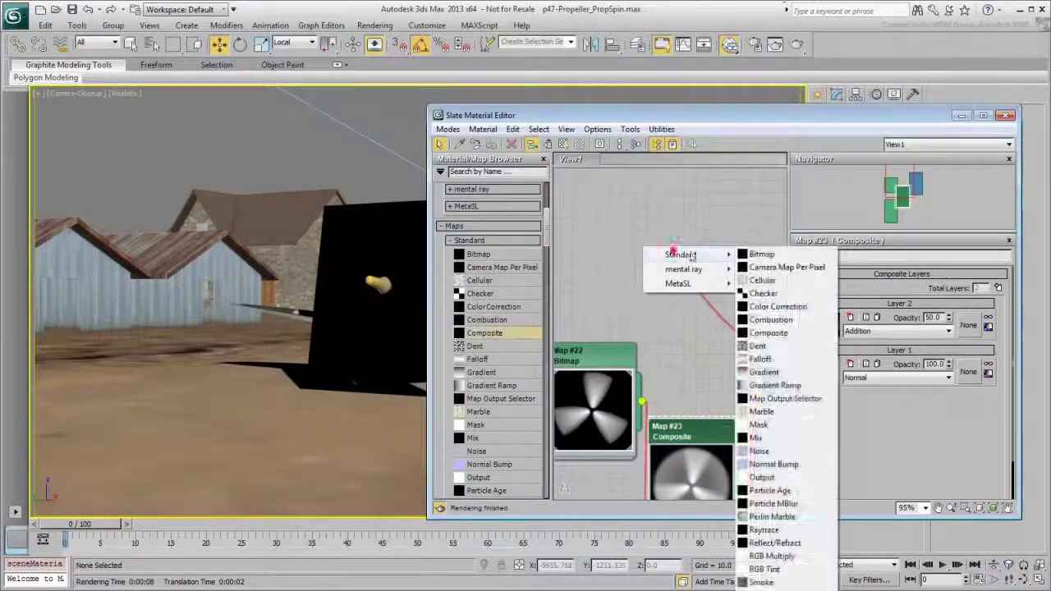
left_click(776, 381)
double_click(649, 249)
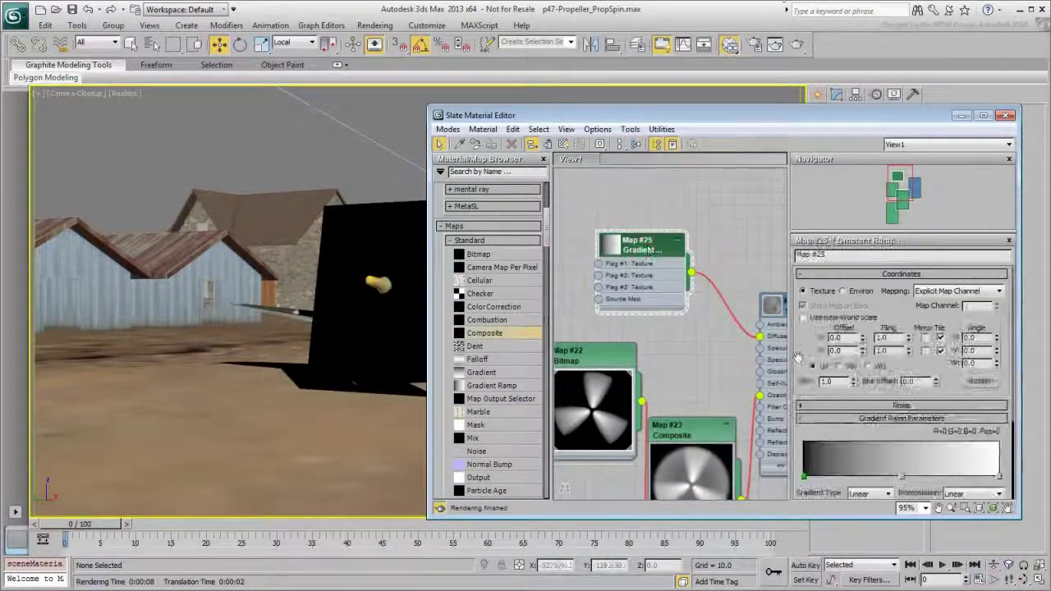
left_click(871, 385)
left_click(859, 466)
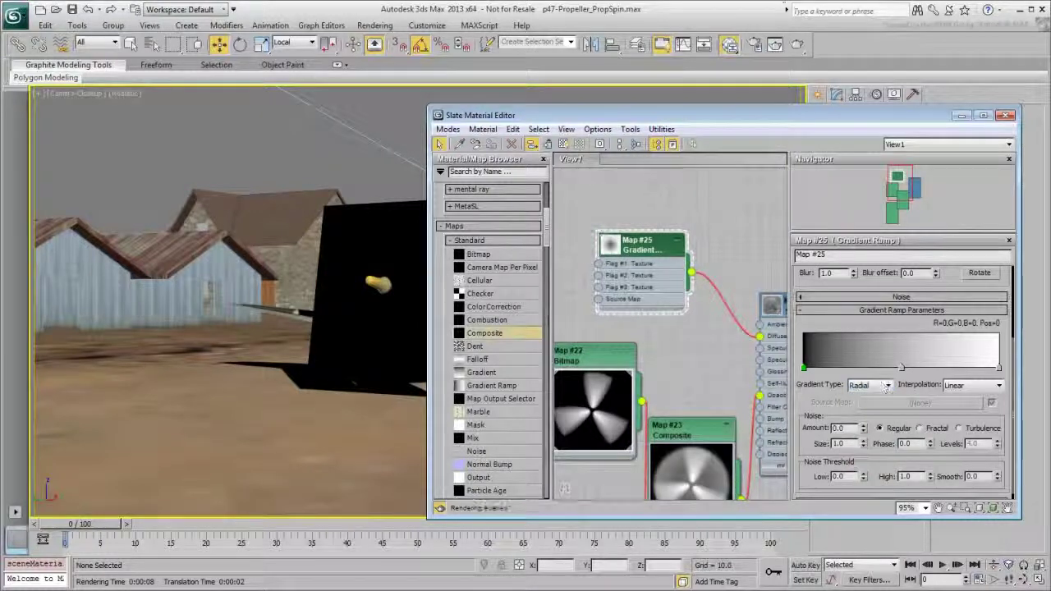
- Set the diffuse Gradient Ramp's end flag to dark red with RGB 50, 15, 15
scroll(810, 289, "up", 2)
left_click(1000, 417)
double_click(1000, 418)
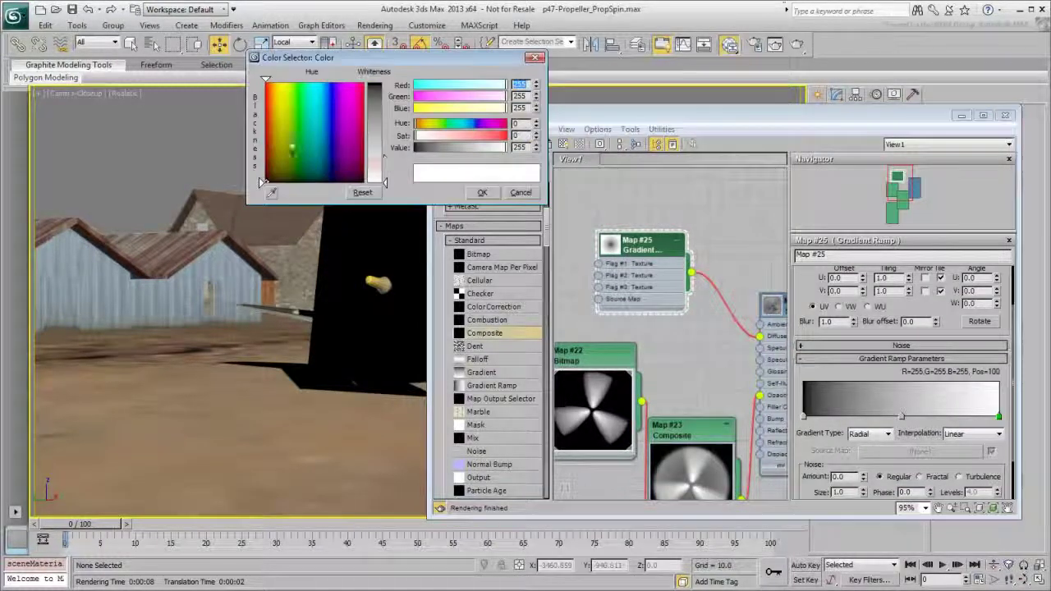
left_click(266, 168)
left_click_drag(373, 95, 383, 90)
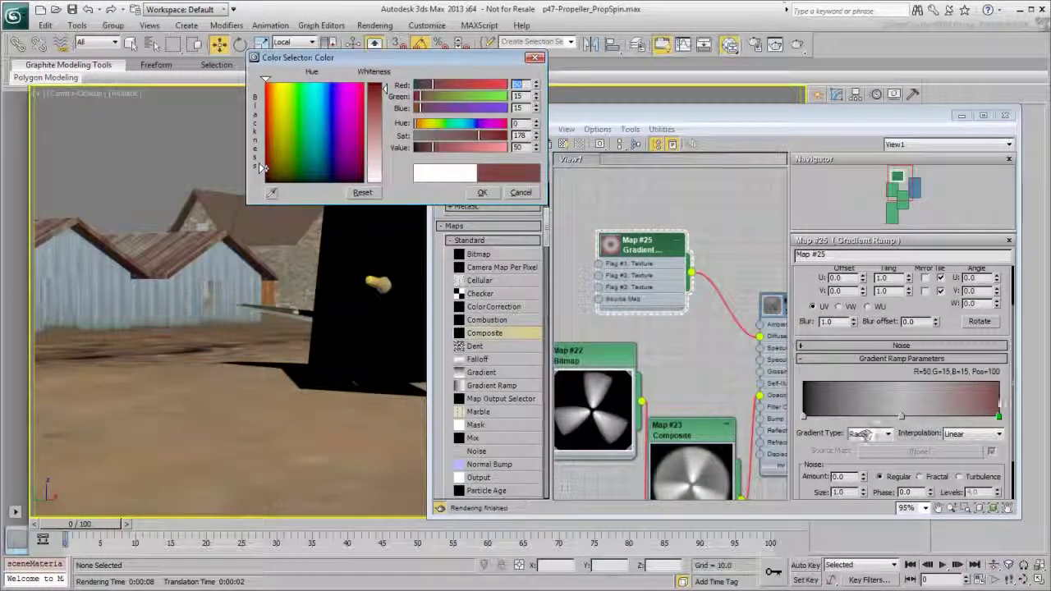
- Add a dark red flag at position 91 in the diffuse Gradient Ramp and move the middle gray flag to about position 85
left_click(983, 415)
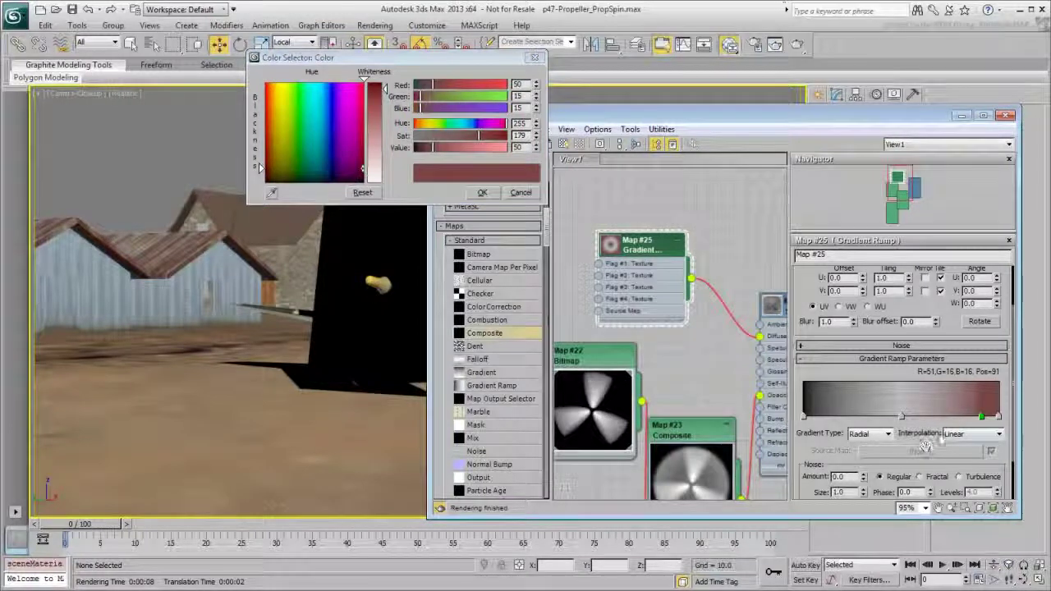
left_click_drag(902, 417, 972, 419)
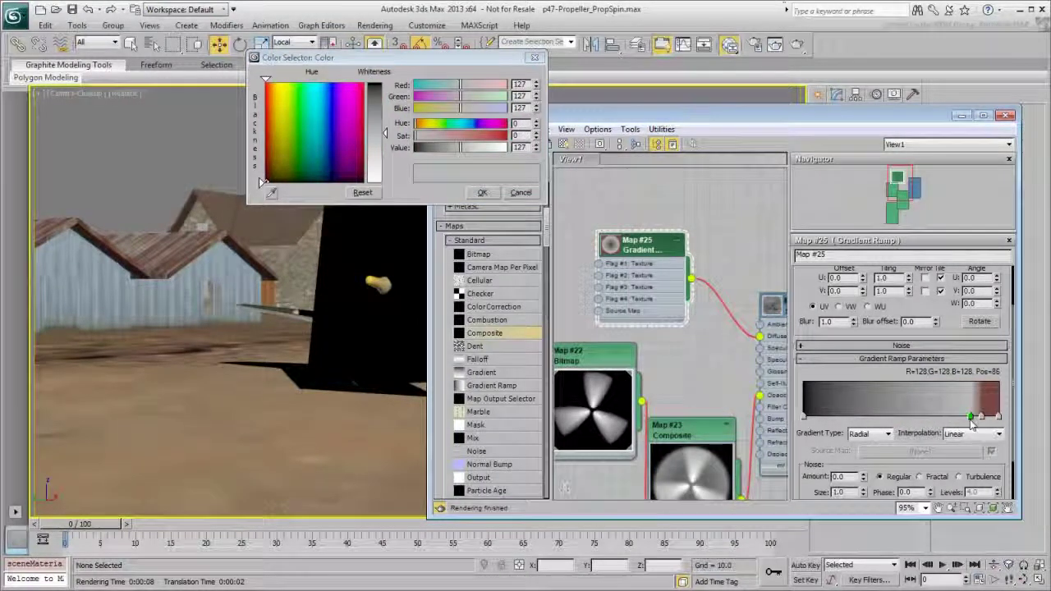
left_click(608, 244)
left_click_drag(637, 248, 650, 191)
- Add a gray flag with RGB 79 at position 74 in the diffuse Gradient Ramp and test-render the camera view
left_click(949, 417)
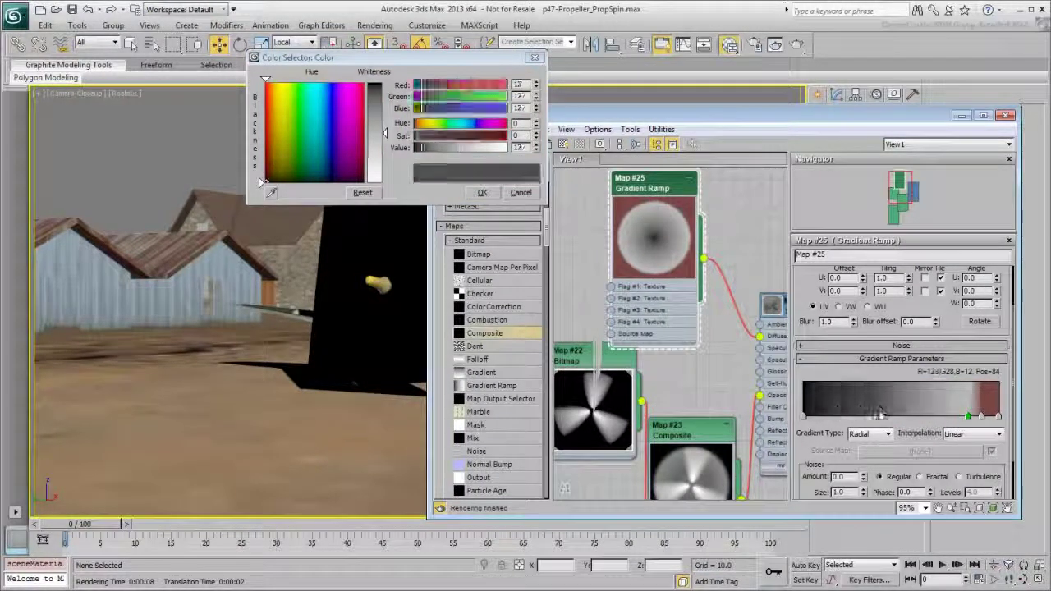
left_click(369, 122)
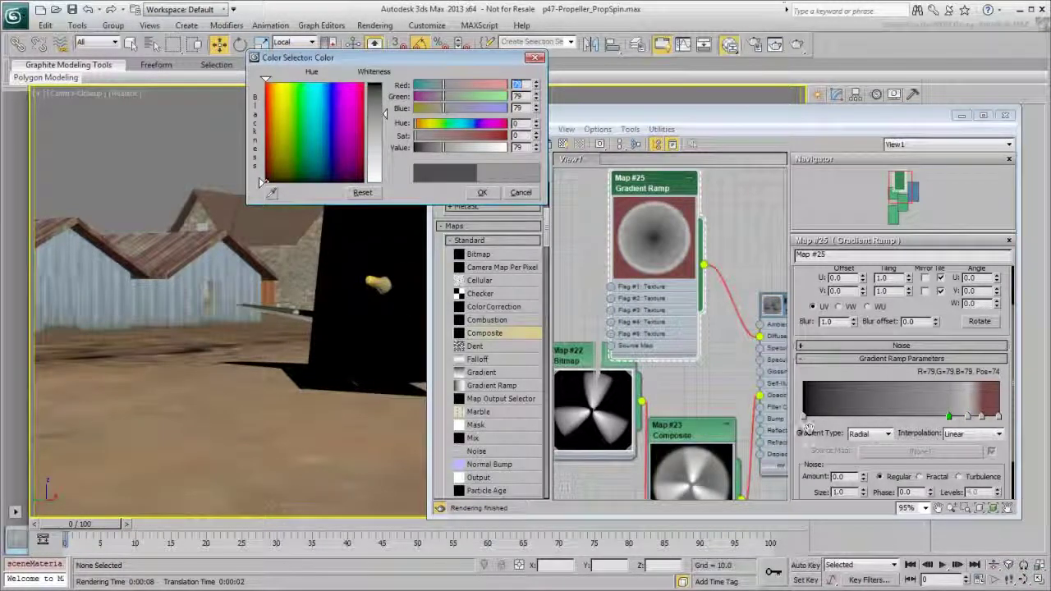
left_click(795, 43)
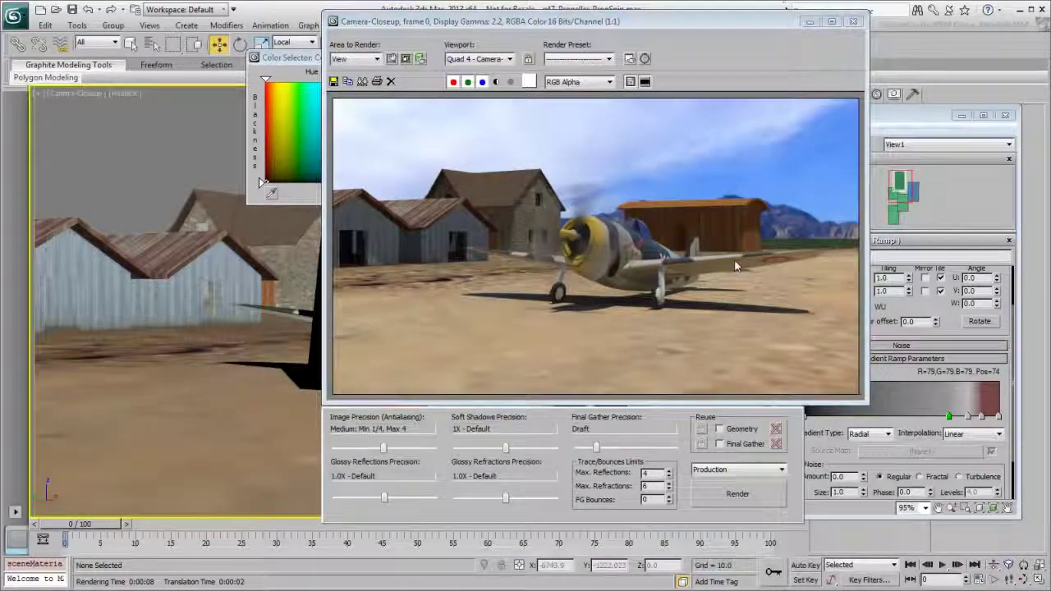
left_click(852, 22)
- Rework the opacity Gradient Ramp's flags, with the dark gray one at position 34 and a gray 148 one at position 84, and render again
double_click(669, 435)
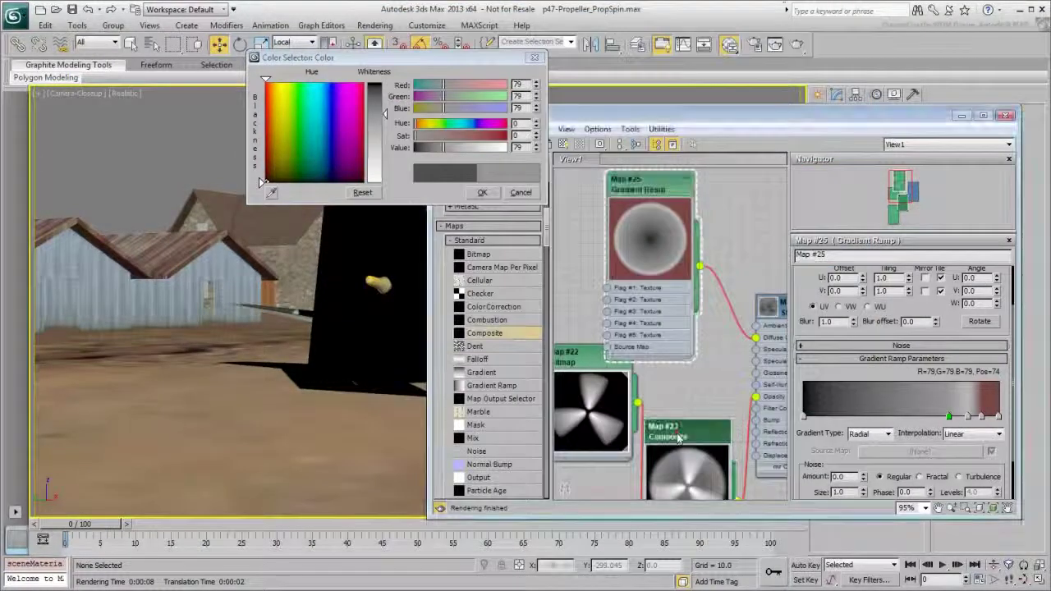
left_click(584, 364)
left_click_drag(675, 435, 685, 243)
double_click(599, 348)
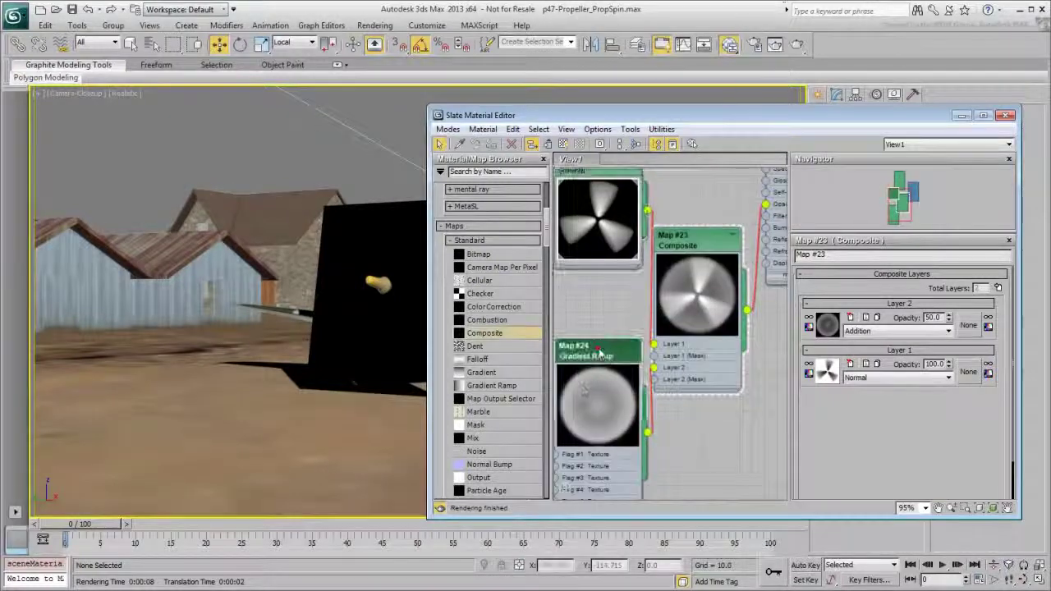
mouse_move(969, 477)
left_mouse_down()
mouse_move(951, 478)
mouse_move(989, 478)
left_mouse_up()
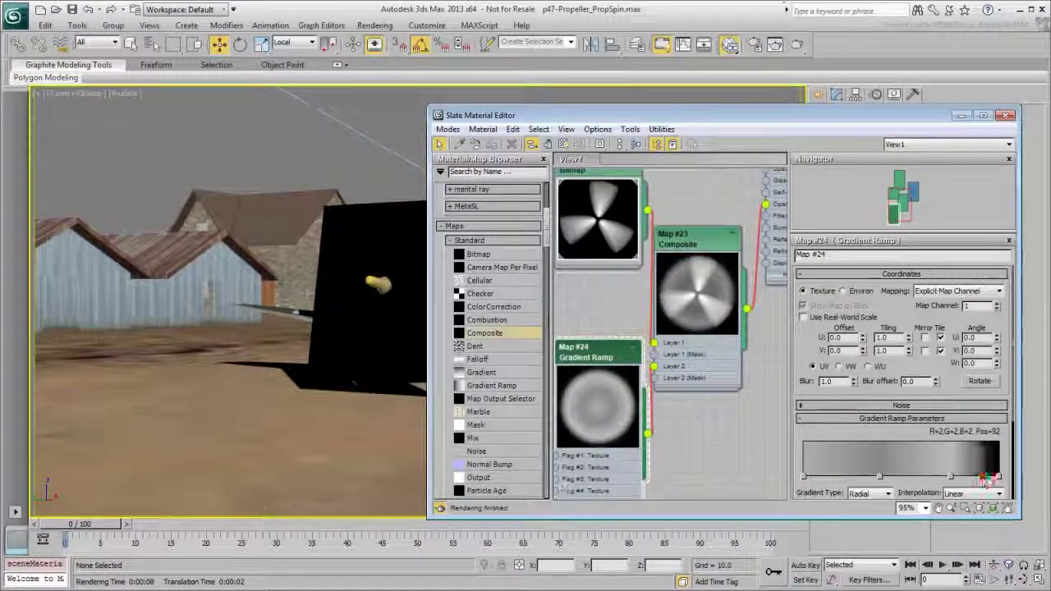
left_click_drag(879, 478, 874, 482)
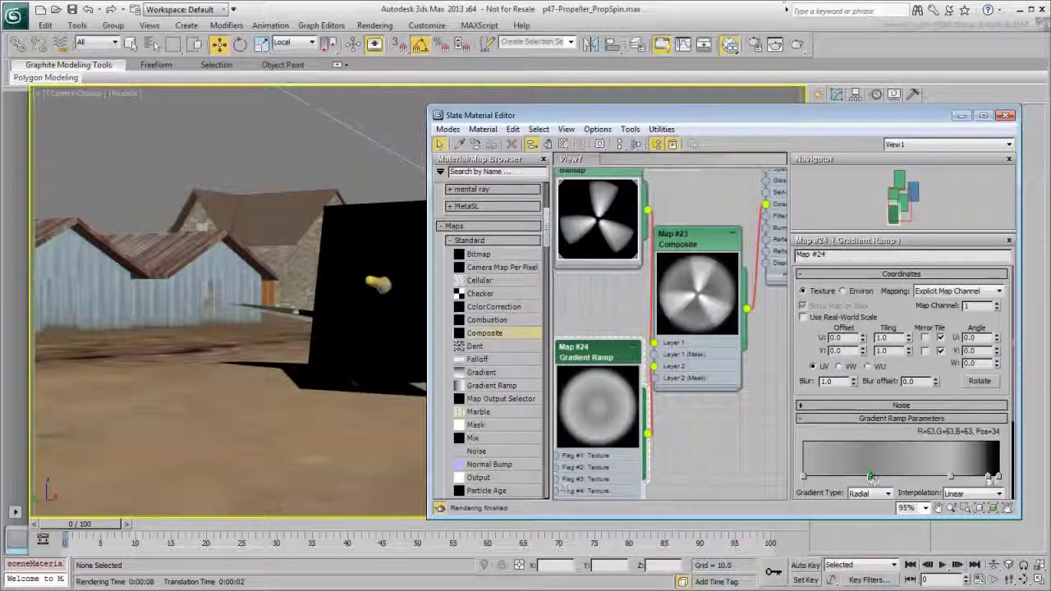
double_click(951, 476)
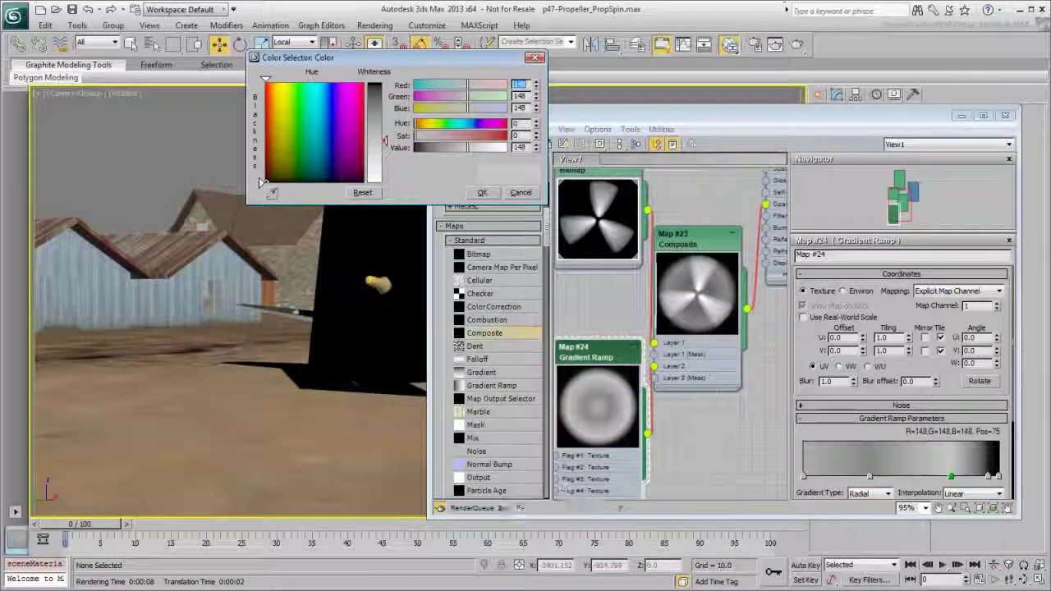
key("shift+q")
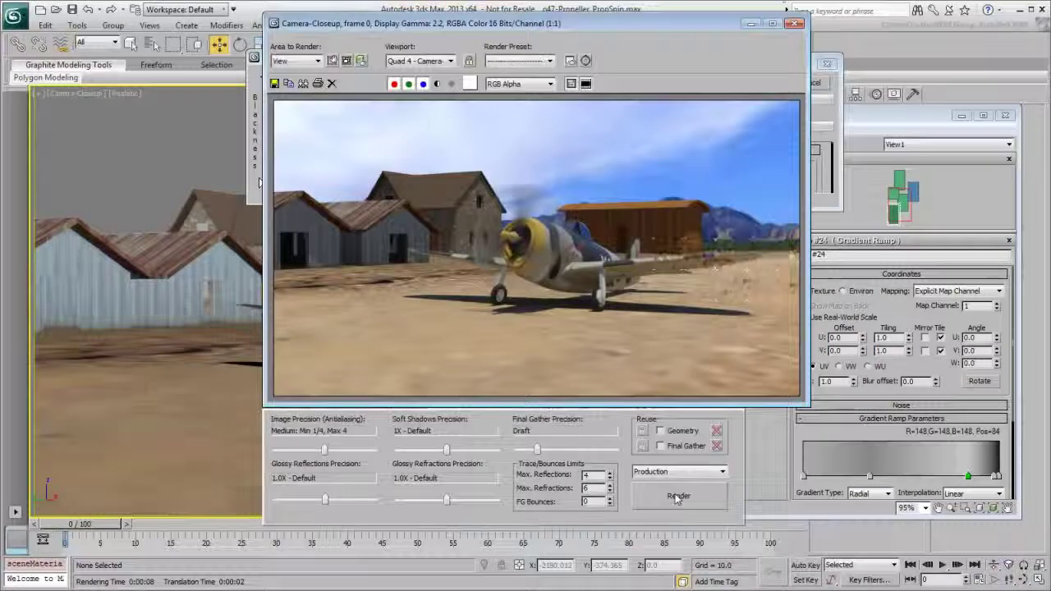